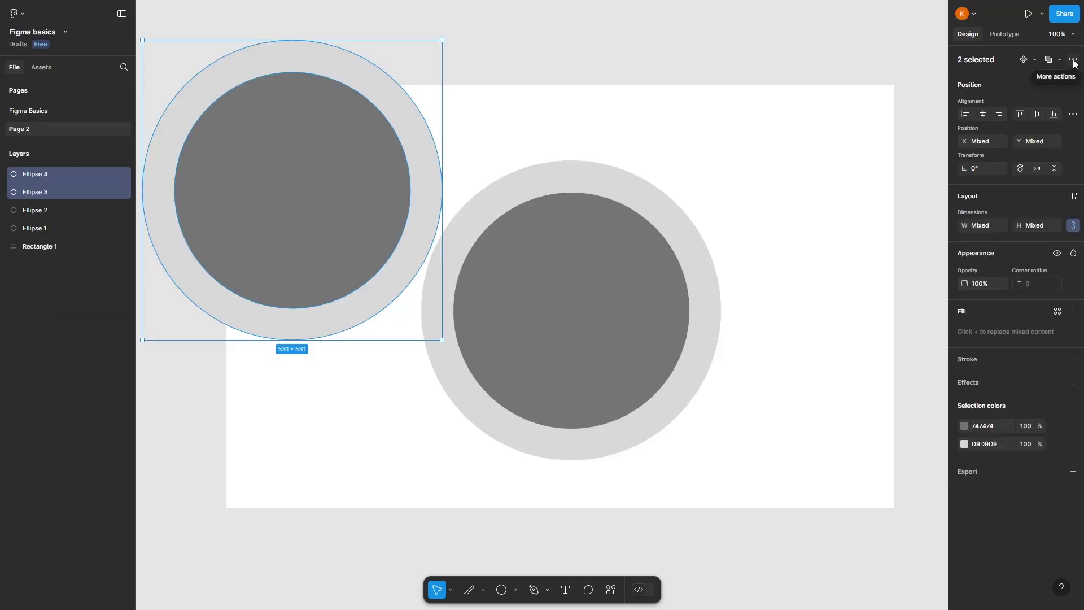
# Step: Subtract the inner circle to form a hollow ring, and sweep the larger circle to a quarter arc
pyautogui.click(1073, 66)
pyautogui.click(1050, 144)
pyautogui.click(682, 320)
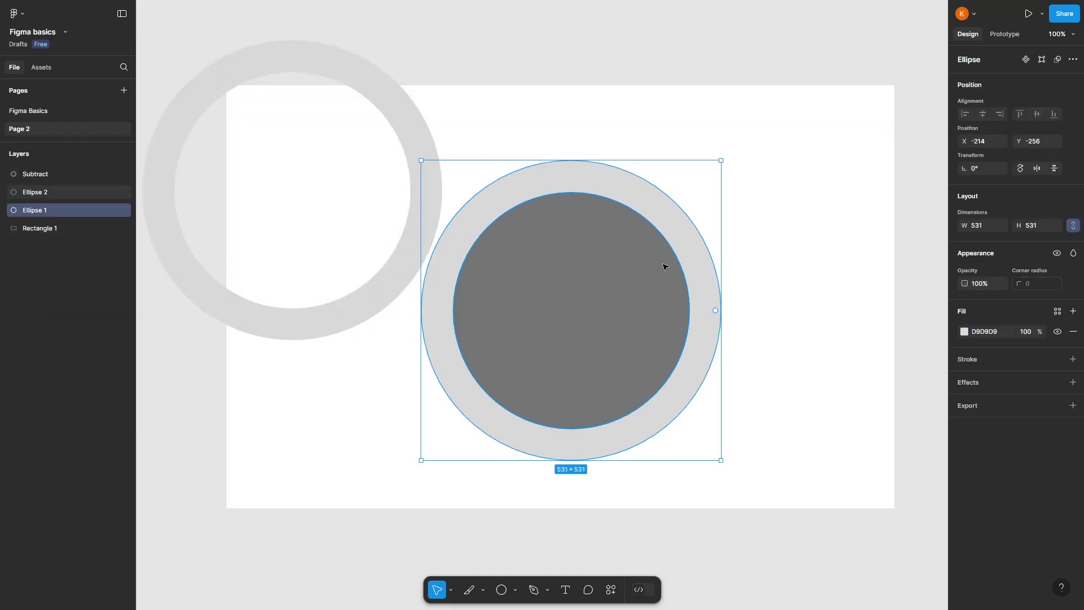
pyautogui.moveTo(718, 313); pyautogui.dragTo(711, 275)
pyautogui.moveTo(653, 153); pyautogui.dragTo(653, 493)
# Step: Subtract the inner circle from the quarter sector and move the quarter ring onto the gray ring
pyautogui.click(35, 192)
pyautogui.keyDown('shift'); pyautogui.click(35, 210); pyautogui.keyUp('shift')
pyautogui.click(1073, 66)
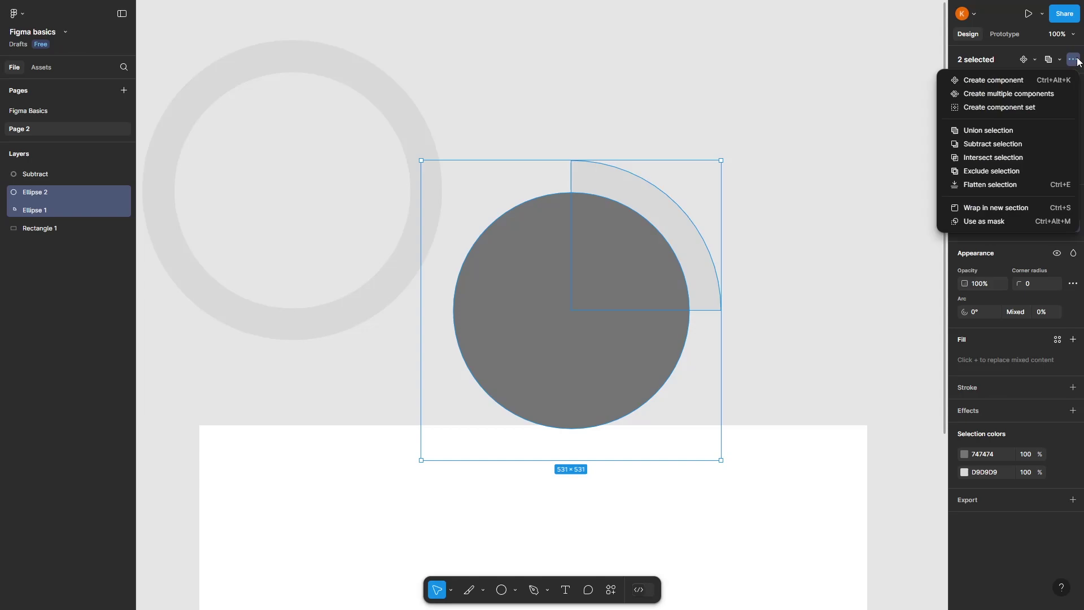
pyautogui.click(1051, 145)
pyautogui.moveTo(635, 200); pyautogui.dragTo(356, 80)
# Step: Fill the quarter arc with 028F28 and layer it above the gray ring
pyautogui.click(965, 332)
pyautogui.write('028F28')
pyautogui.click(395, 113)
pyautogui.hotkey('ctrl', '[')
pyautogui.click(525, 150)
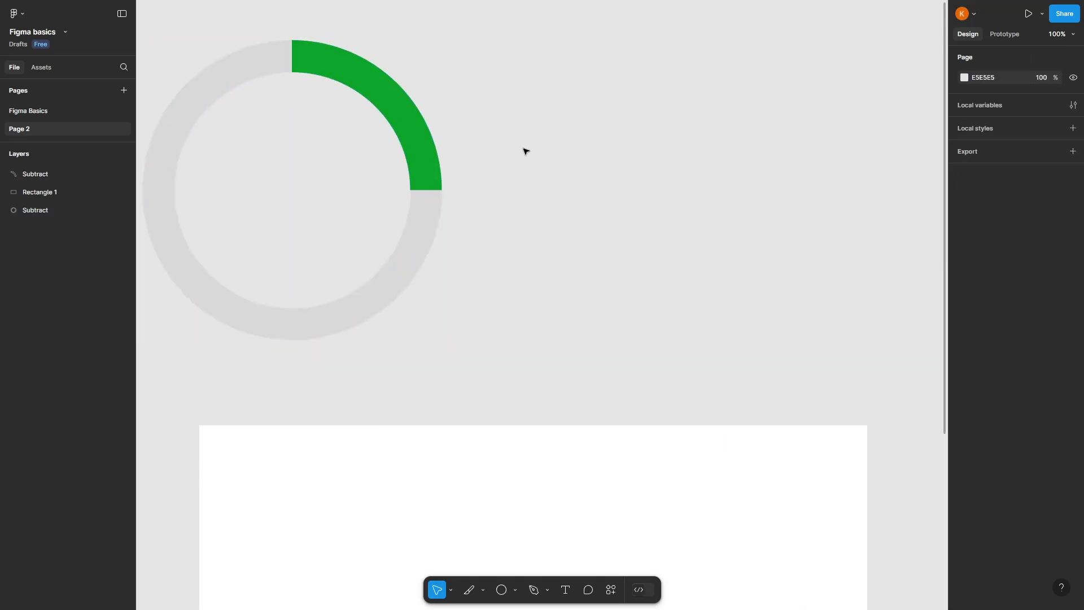
# Step: Move the gray ring and green arc together onto the white frame
pyautogui.click(395, 113)
pyautogui.keyDown('shift'); pyautogui.click(194, 167); pyautogui.keyUp('shift')
pyautogui.moveTo(194, 167); pyautogui.dragTo(713, 381)
pyautogui.scroll(-3, 447, 177)
pyautogui.click(649, 87)
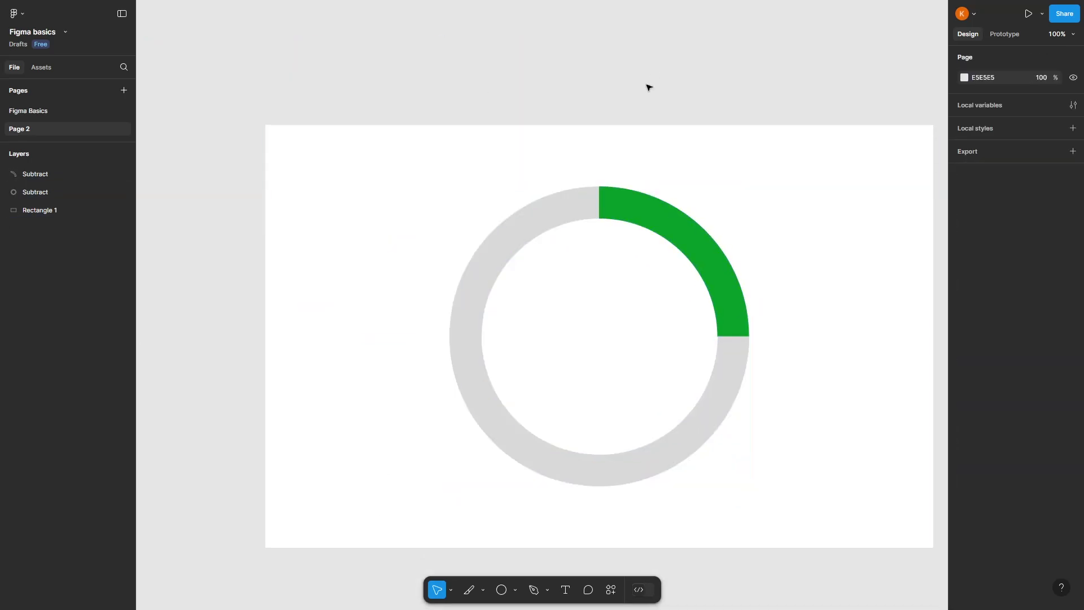
pyautogui.click(744, 328)
# Step: Add a '25%' label in Black weight at size 128 with a green fill
pyautogui.press('t')
pyautogui.click(368, 481)
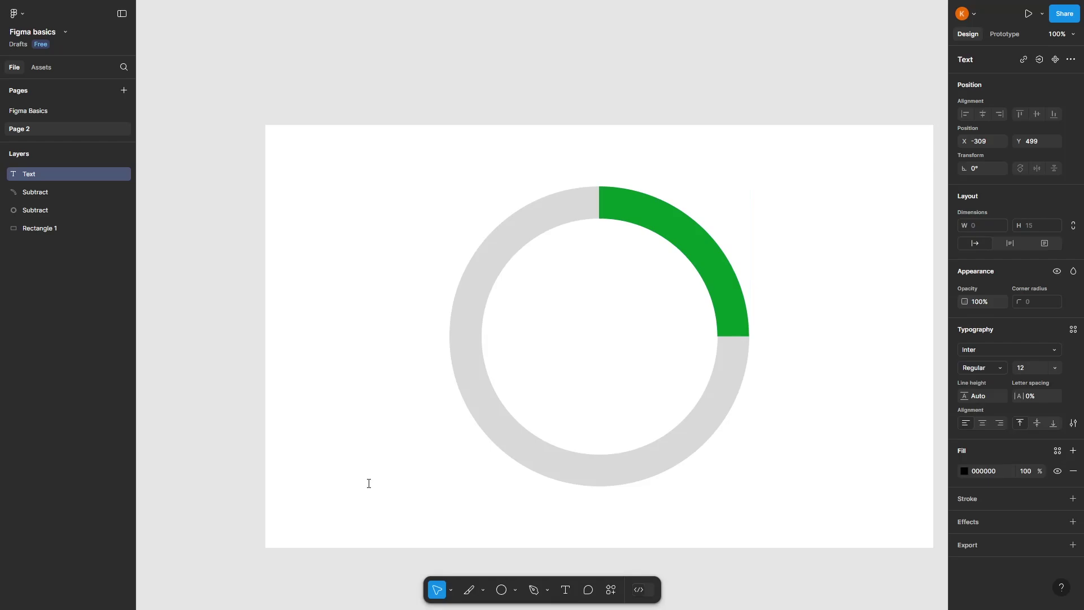
pyautogui.write('25%')
pyautogui.click(1054, 368)
pyautogui.click(1023, 389)
pyautogui.click(983, 367)
pyautogui.click(982, 451)
pyautogui.click(964, 471)
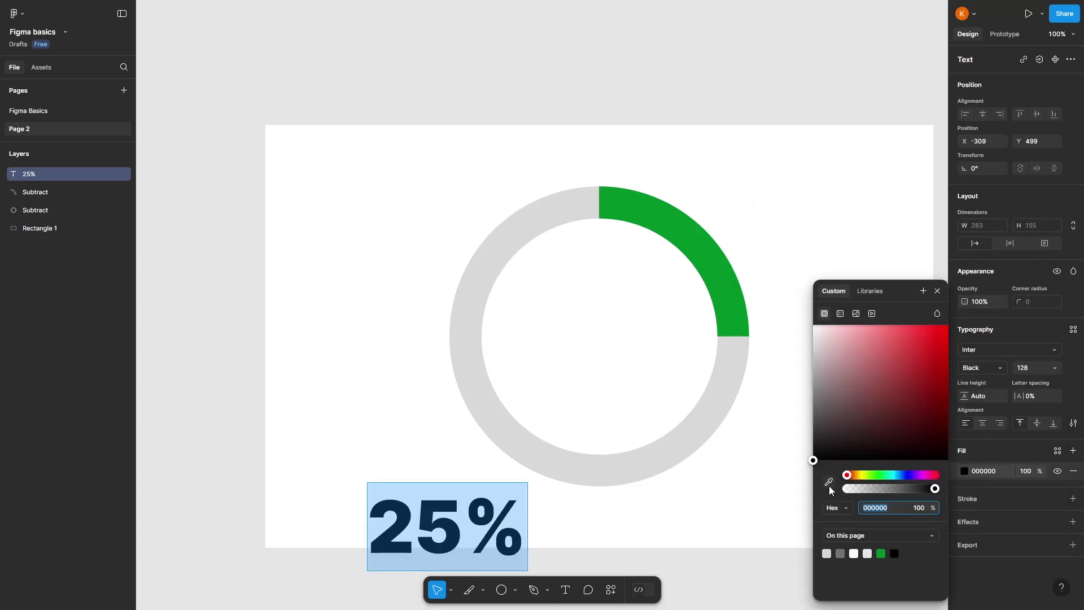
pyautogui.click(829, 482)
# Step: Centre the 25% label horizontally and vertically within the frame
pyautogui.click(611, 209)
pyautogui.hotkey('alt', 'v')
pyautogui.hotkey('alt', 'h')
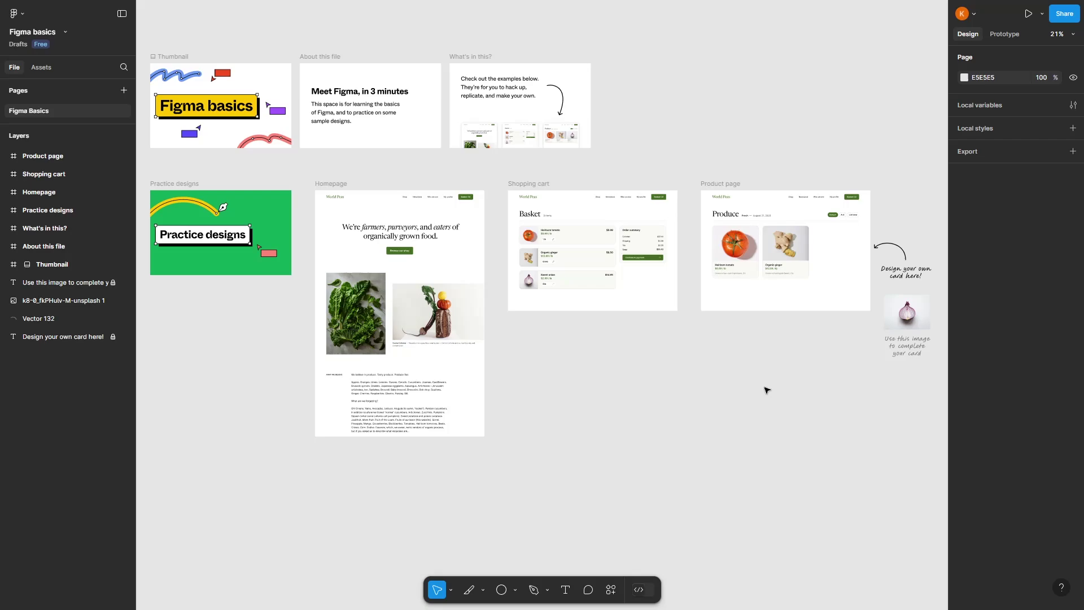
# Step: Add a new page and draw a 1183 × 749 rectangle with a white fill on it
pyautogui.click(124, 91)
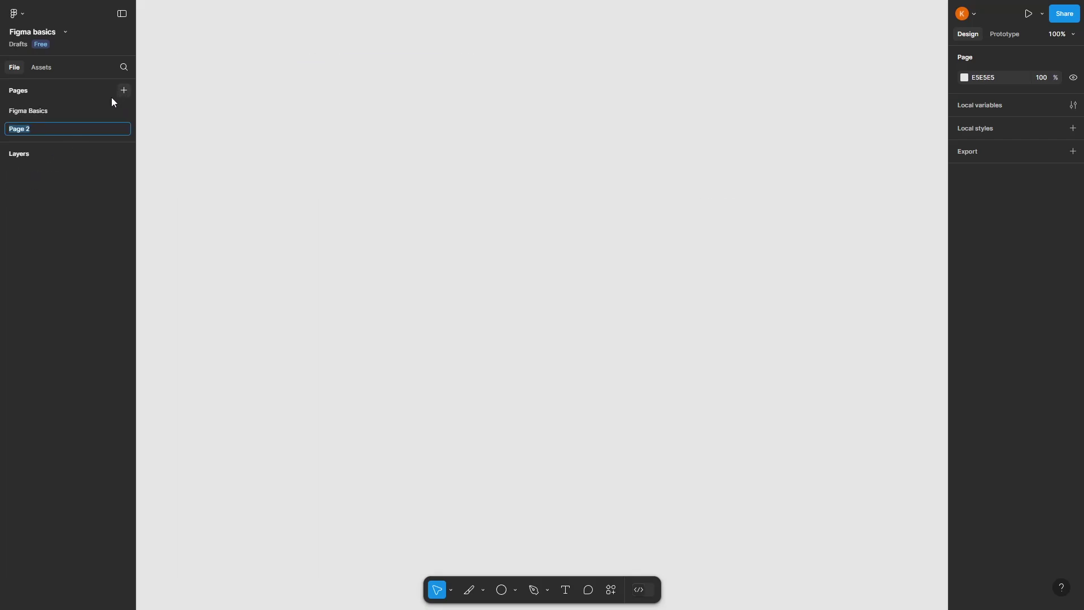
pyautogui.moveTo(217, 69); pyautogui.dragTo(745, 473)
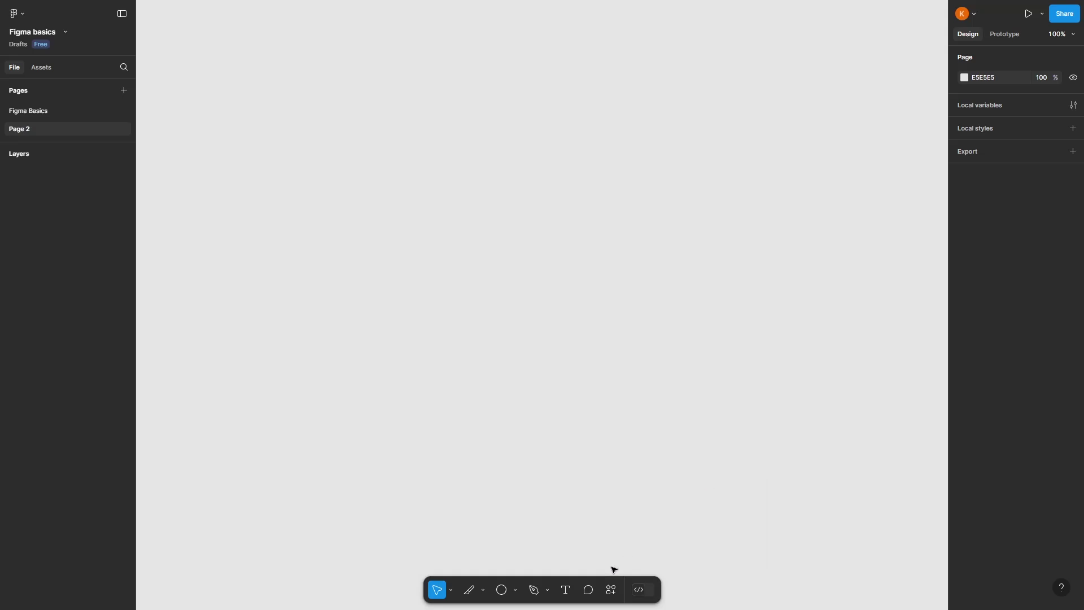
pyautogui.click(515, 590)
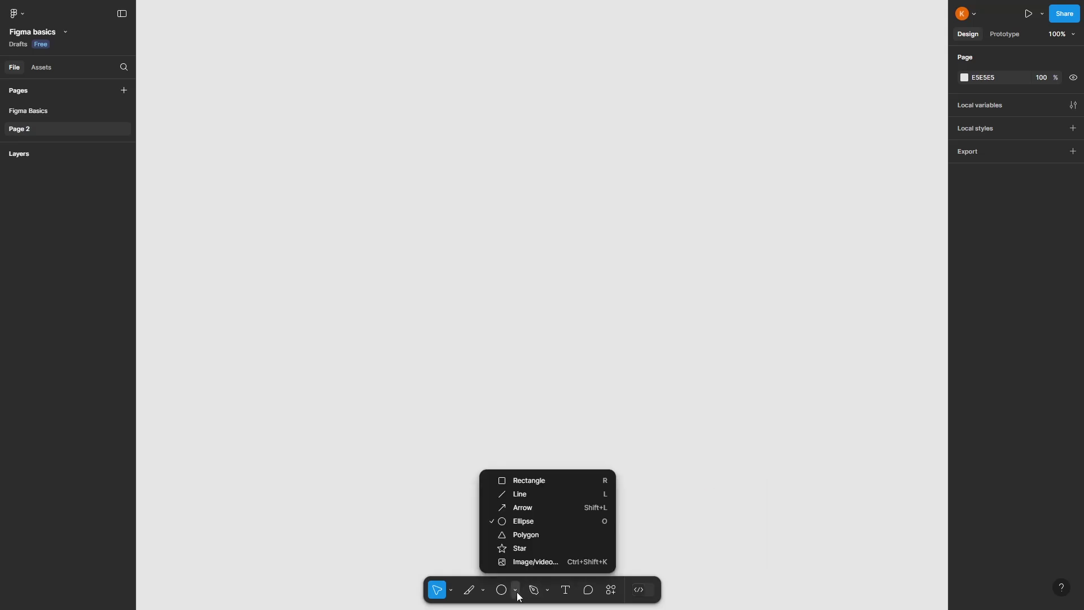
pyautogui.click(519, 479)
pyautogui.moveTo(226, 85)
pyautogui.mouseDown()
pyautogui.moveTo(893, 480)
pyautogui.moveTo(903, 512)
pyautogui.moveTo(894, 508)
pyautogui.mouseUp()
pyautogui.click(967, 332)
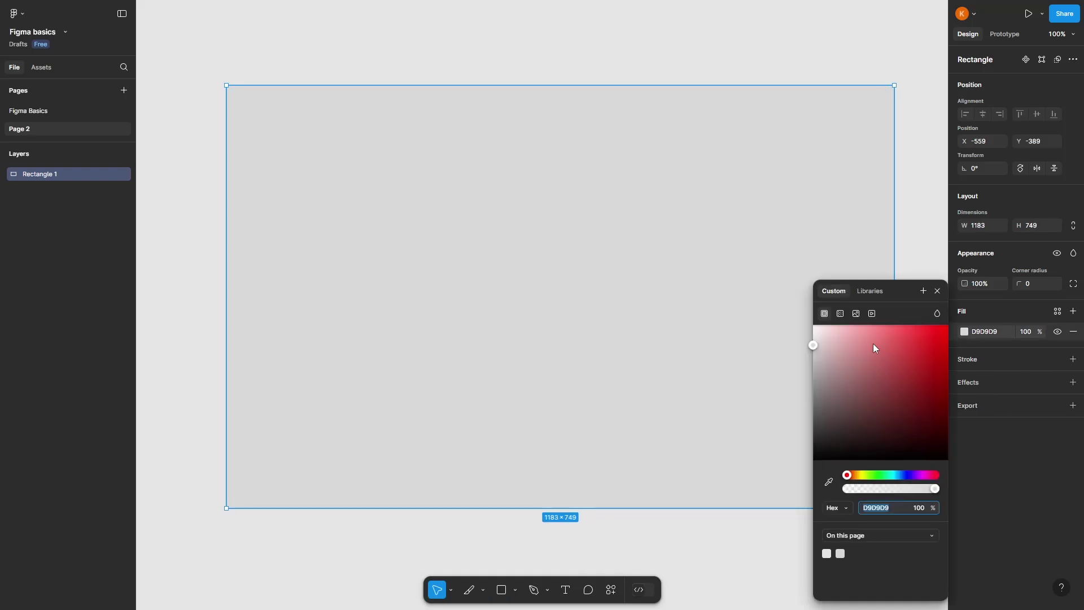
pyautogui.moveTo(876, 346); pyautogui.dragTo(781, 295)
pyautogui.click(910, 157)
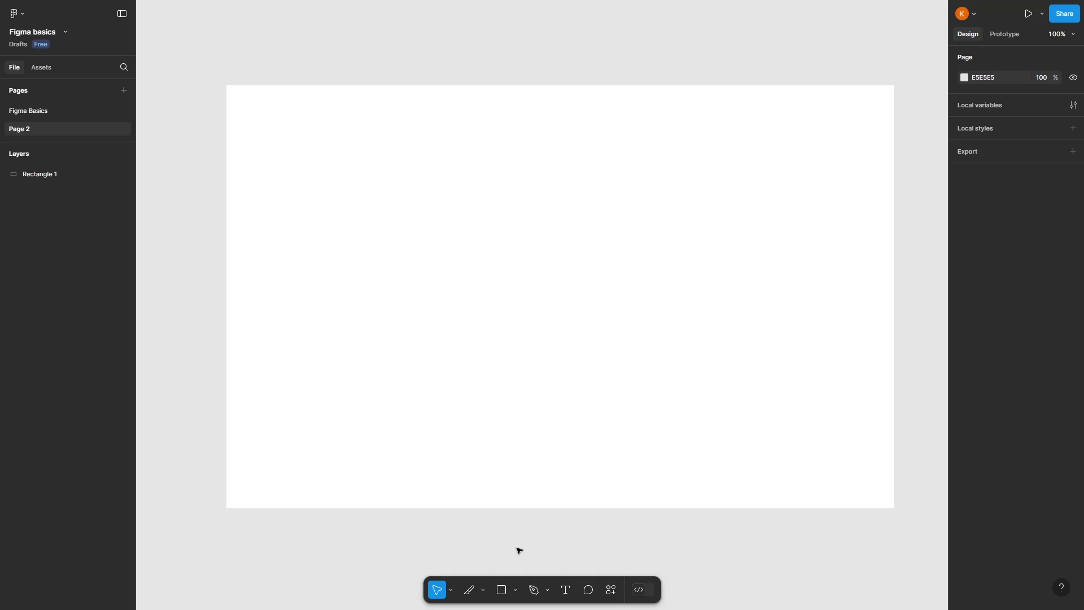
# Step: Draw a 531×531 light gray circle in the frame
pyautogui.click(517, 593)
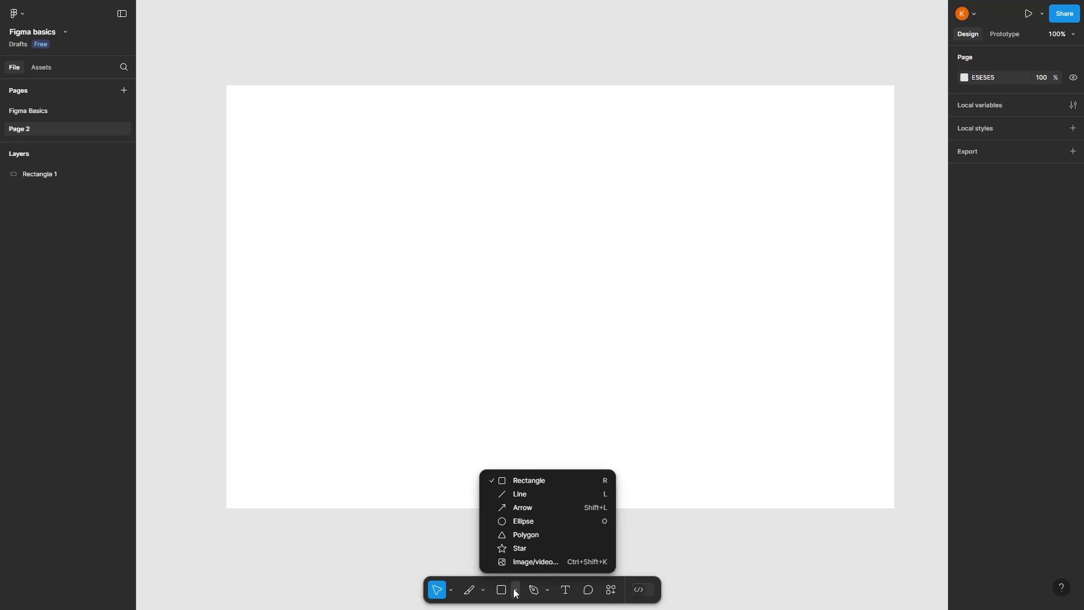
pyautogui.click(511, 519)
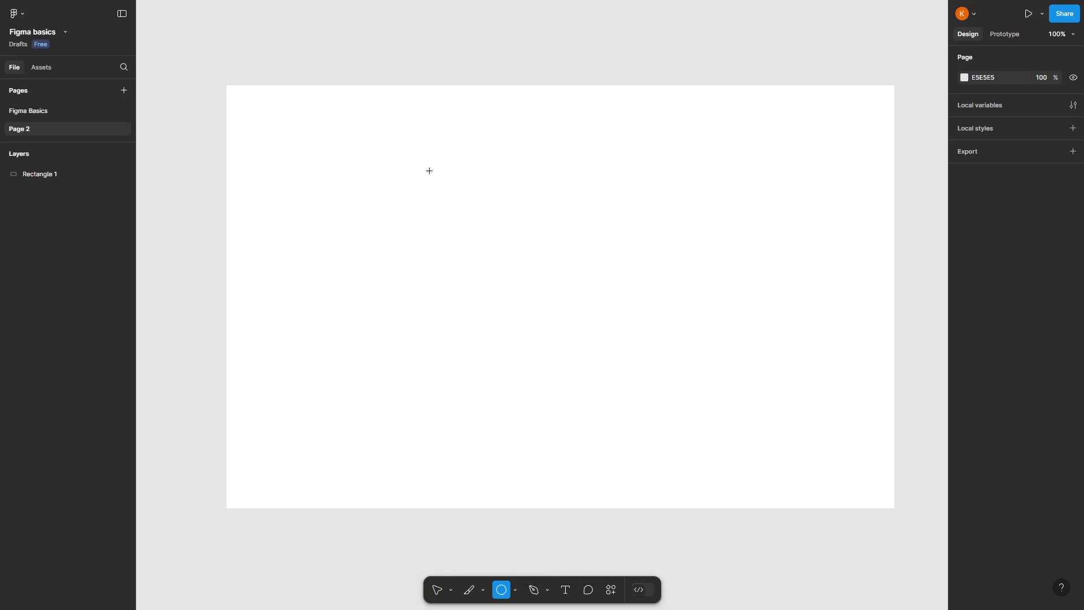
pyautogui.moveTo(422, 161); pyautogui.dragTo(721, 415)
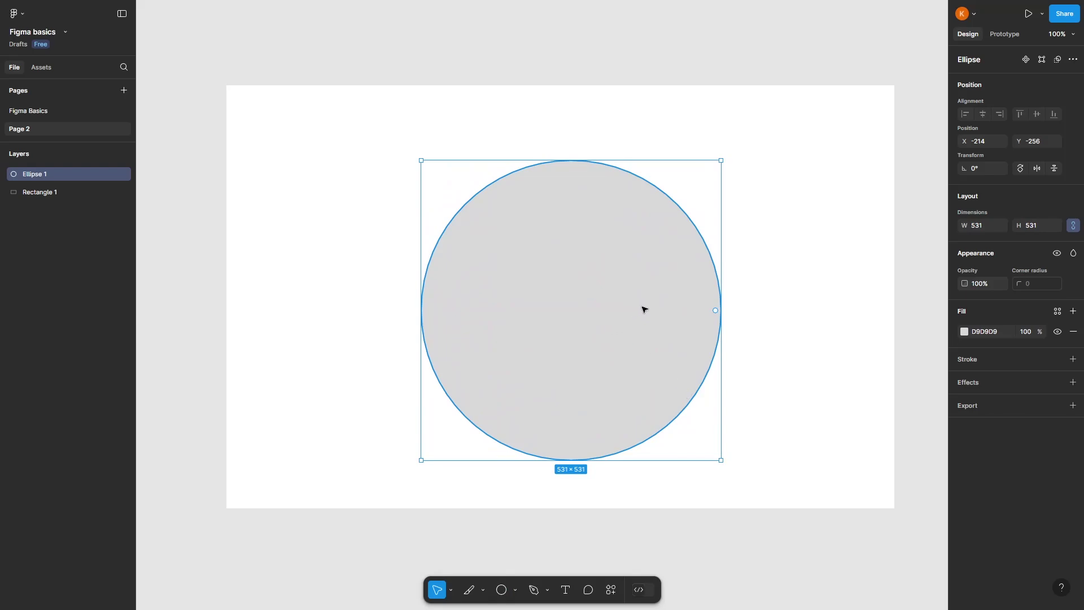
# Step: Duplicate the circle, shrink the copy to 444×444, centre it, and fill it 747474
pyautogui.hotkey('ctrl', 'd')
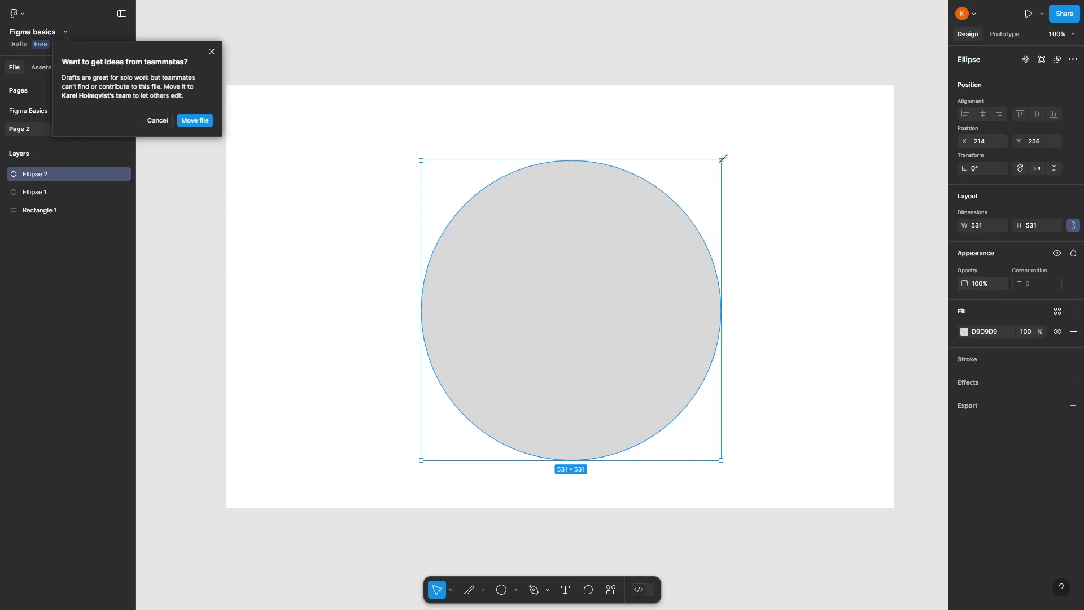
pyautogui.click(212, 52)
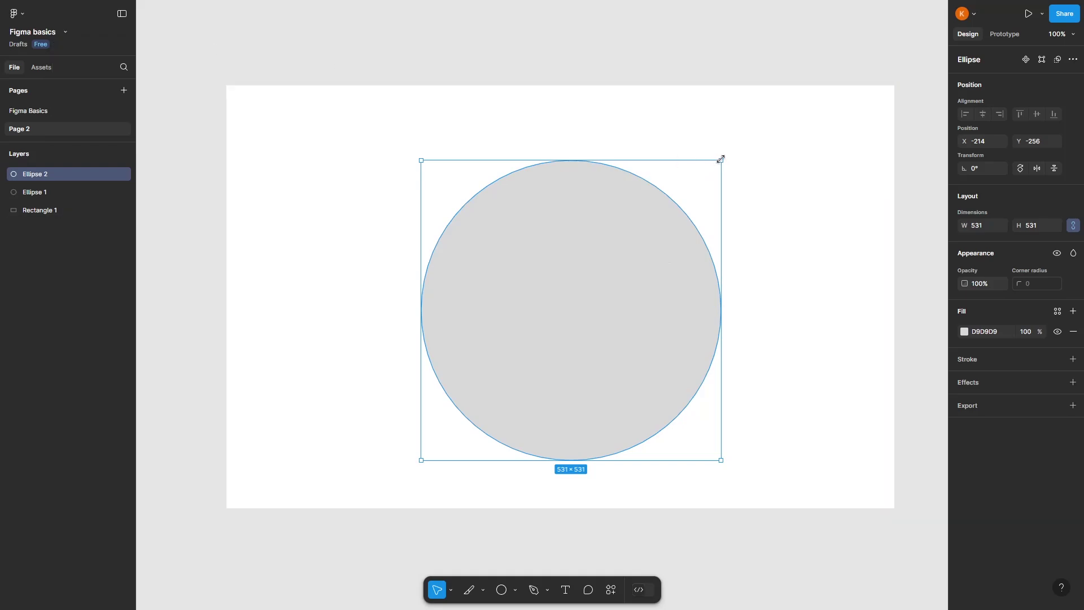
pyautogui.moveTo(721, 159); pyautogui.dragTo(679, 207)
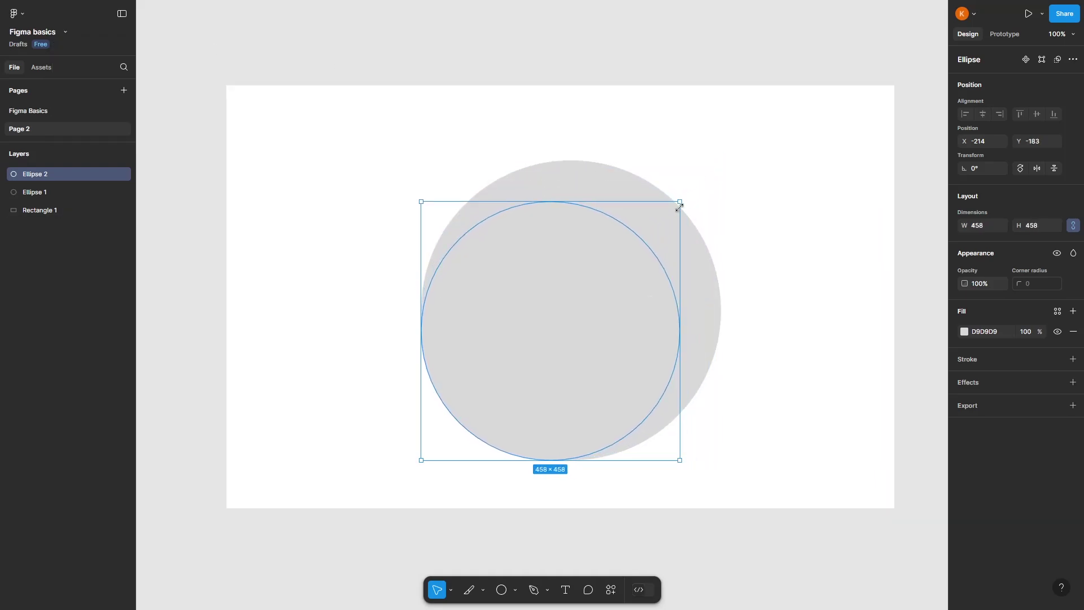
pyautogui.moveTo(595, 314); pyautogui.dragTo(614, 296)
pyautogui.click(965, 331)
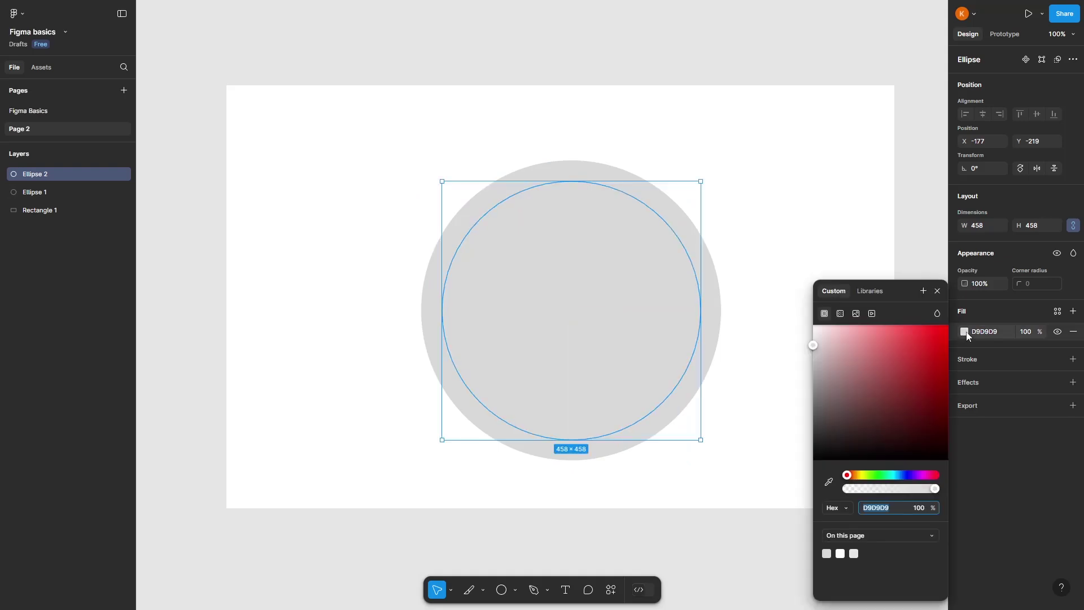
pyautogui.moveTo(818, 399); pyautogui.dragTo(772, 405)
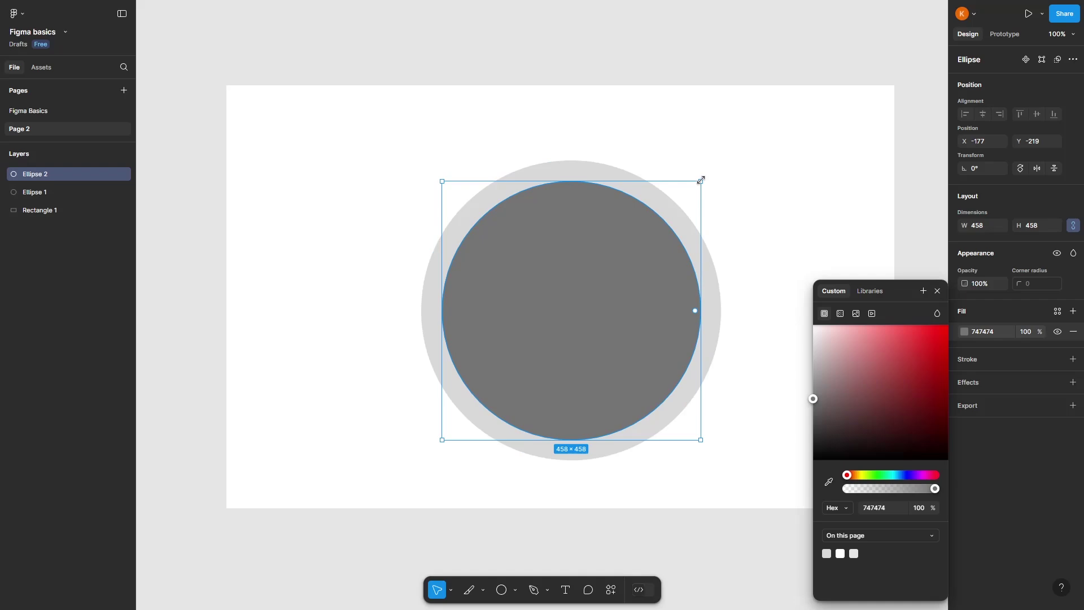
pyautogui.moveTo(701, 181); pyautogui.dragTo(691, 189)
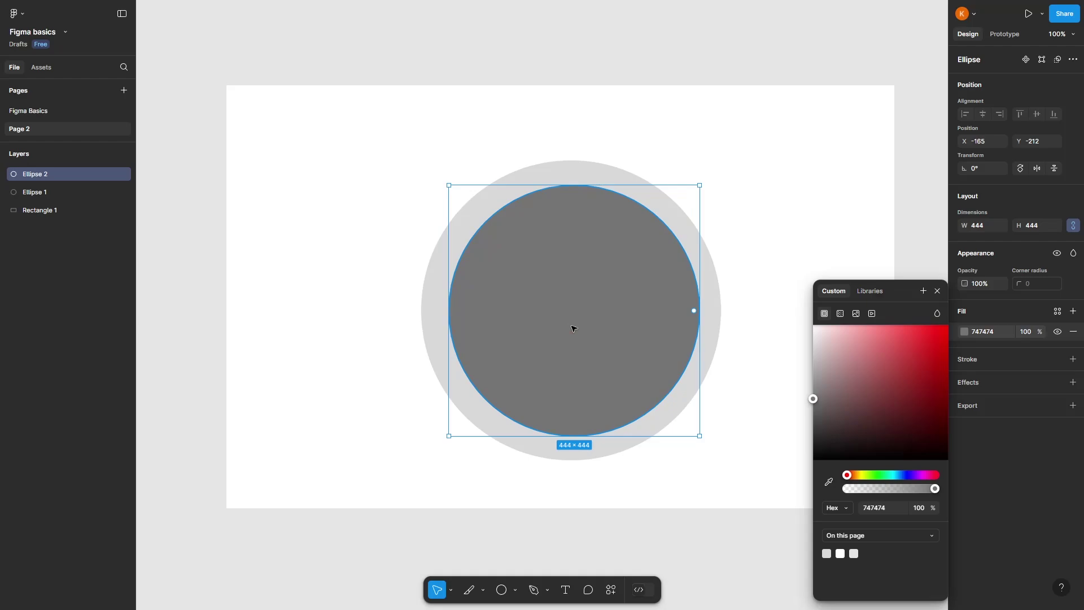
# Step: Nudge the inner circle's path and position slightly, then leave path editing
pyautogui.doubleClick(569, 332)
pyautogui.moveTo(589, 306)
pyautogui.mouseDown()
pyautogui.moveTo(581, 322)
pyautogui.moveTo(583, 306)
pyautogui.mouseUp()
pyautogui.press('ctrl')
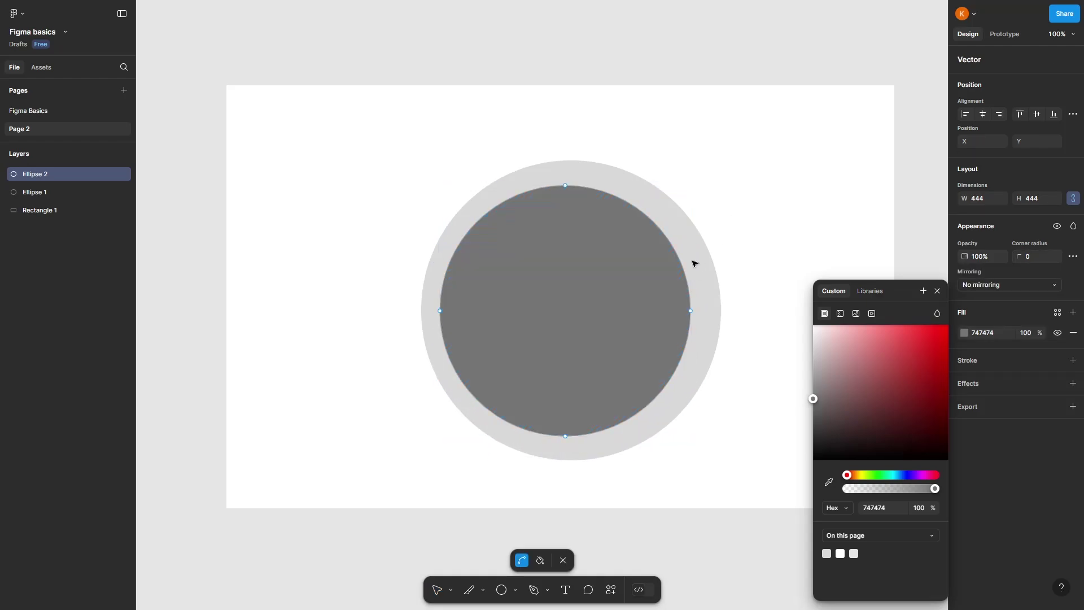
pyautogui.press('Escape')
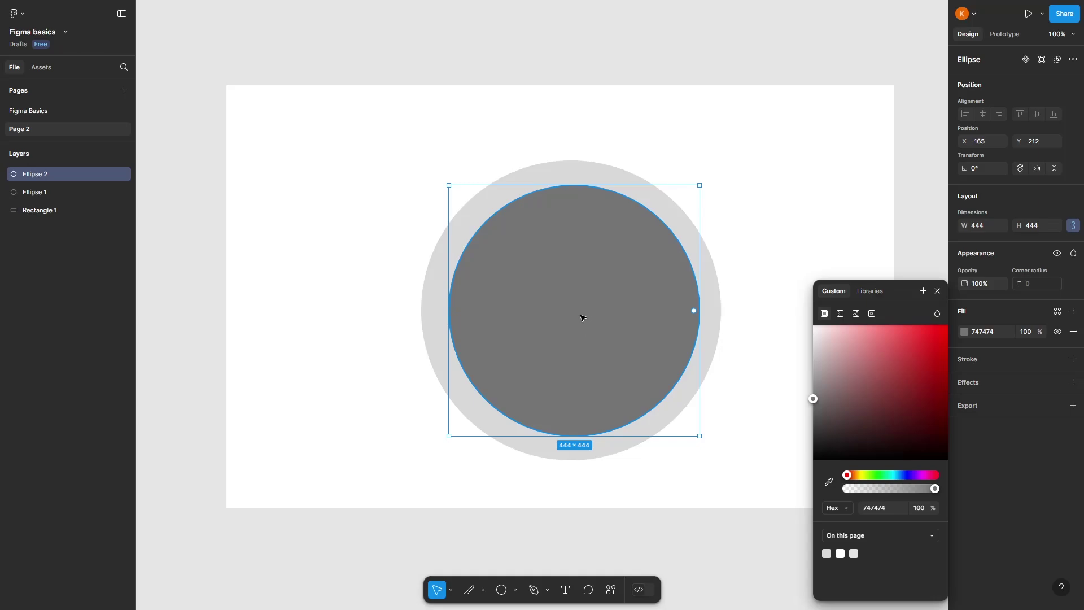
pyautogui.moveTo(581, 315)
pyautogui.mouseDown()
pyautogui.moveTo(576, 302)
pyautogui.moveTo(580, 317)
pyautogui.mouseUp()
pyautogui.click(836, 160)
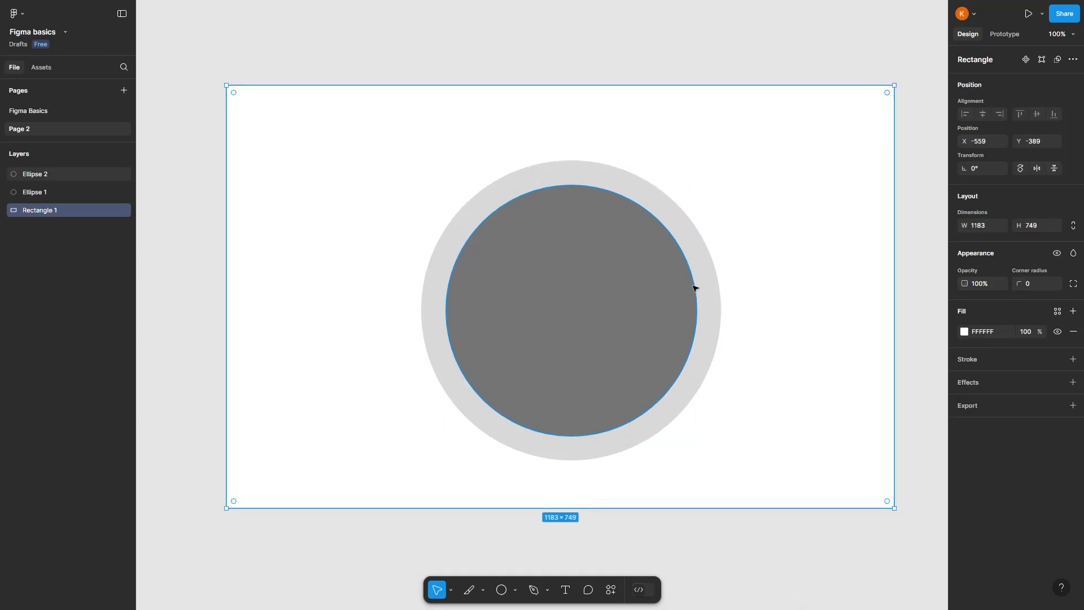
# Step: Resize the inner circle to 418×418, centre it, and undo the accidental frame move
pyautogui.click(695, 289)
pyautogui.moveTo(690, 193); pyautogui.dragTo(677, 208)
pyautogui.moveTo(592, 320); pyautogui.dragTo(599, 312)
pyautogui.moveTo(770, 144); pyautogui.dragTo(466, 400)
pyautogui.hotkey('ctrl', 'z')
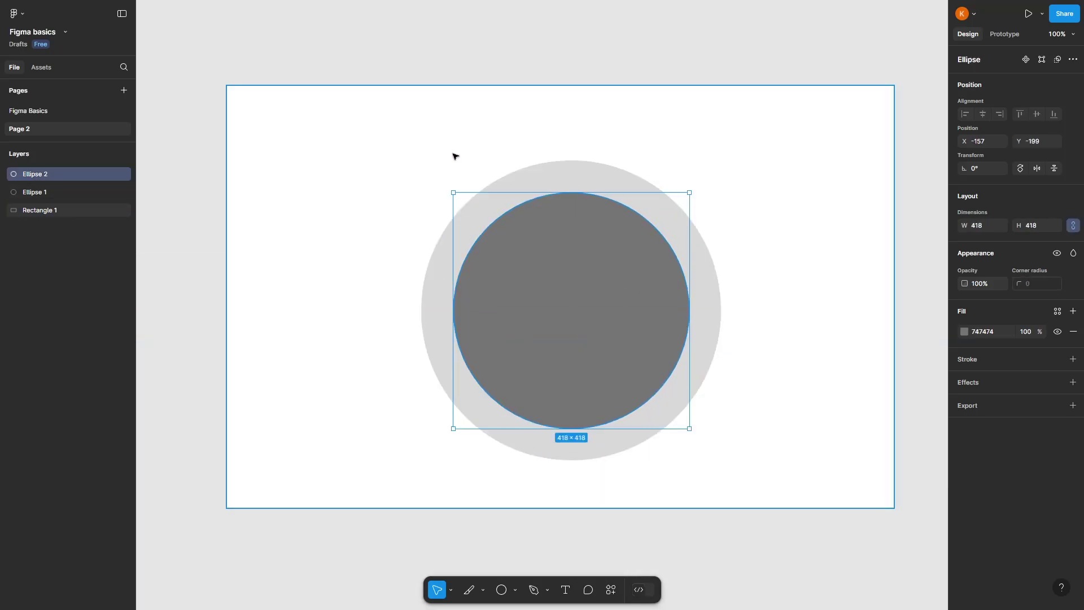
pyautogui.rightClick(558, 124)
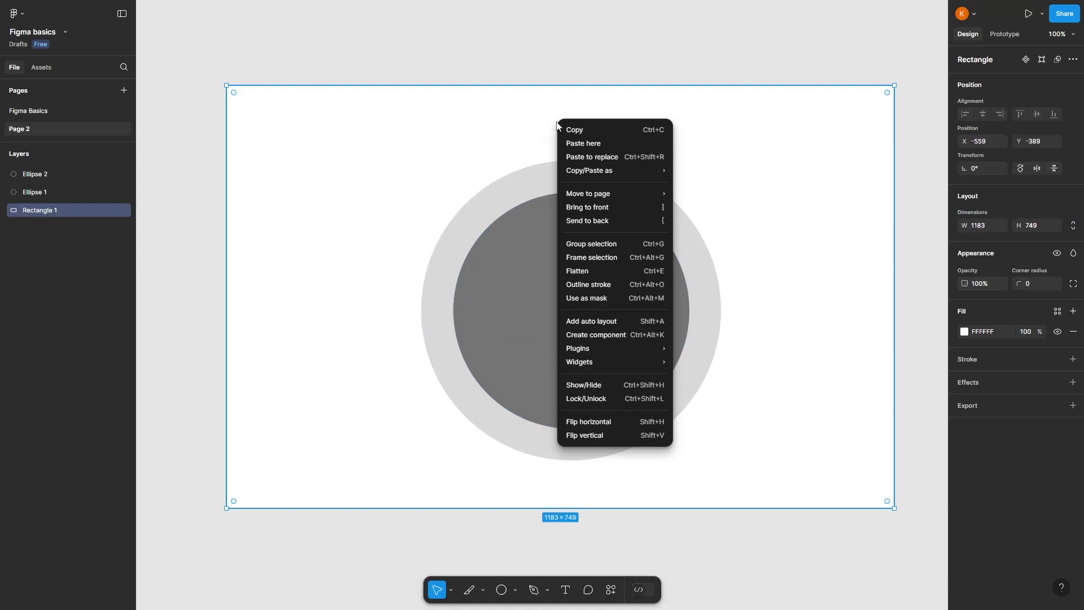
pyautogui.click(571, 17)
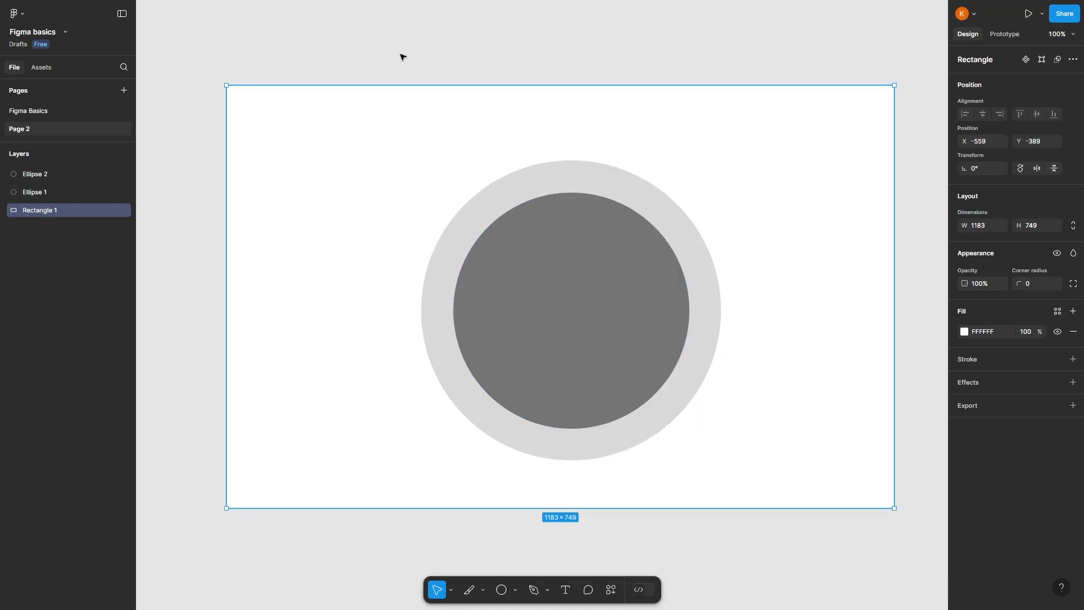
# Step: Duplicate both circles to the upper left, delete the copied rectangle, and select Ellipse 3 and Ellipse 4
pyautogui.moveTo(400, 55); pyautogui.dragTo(738, 484)
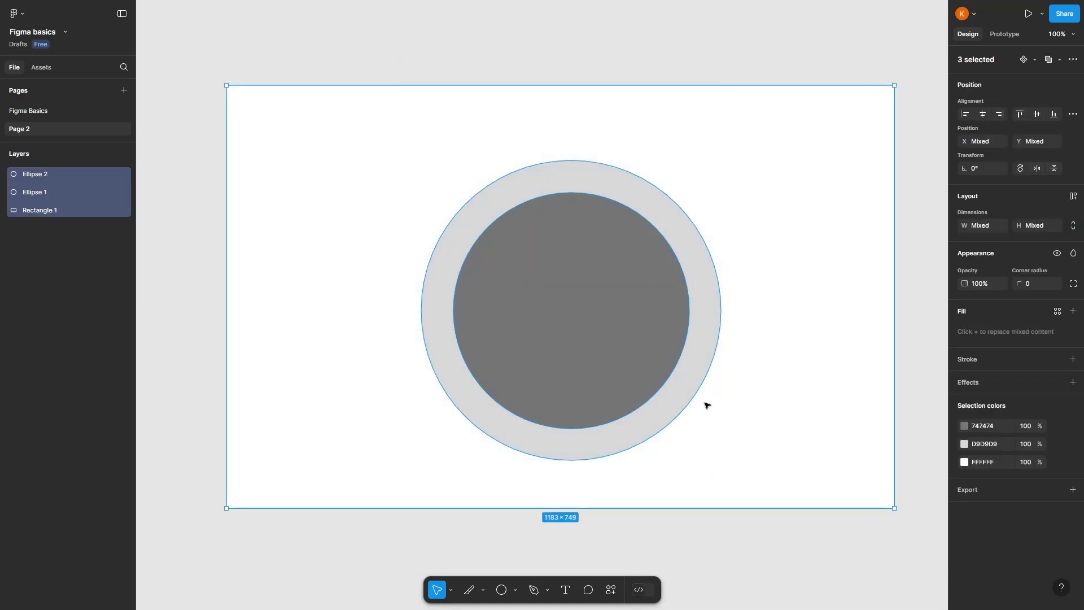
pyautogui.hotkey('ctrl', 'd')
pyautogui.moveTo(610, 343); pyautogui.dragTo(332, 223)
pyautogui.click(610, 122)
pyautogui.press('Delete')
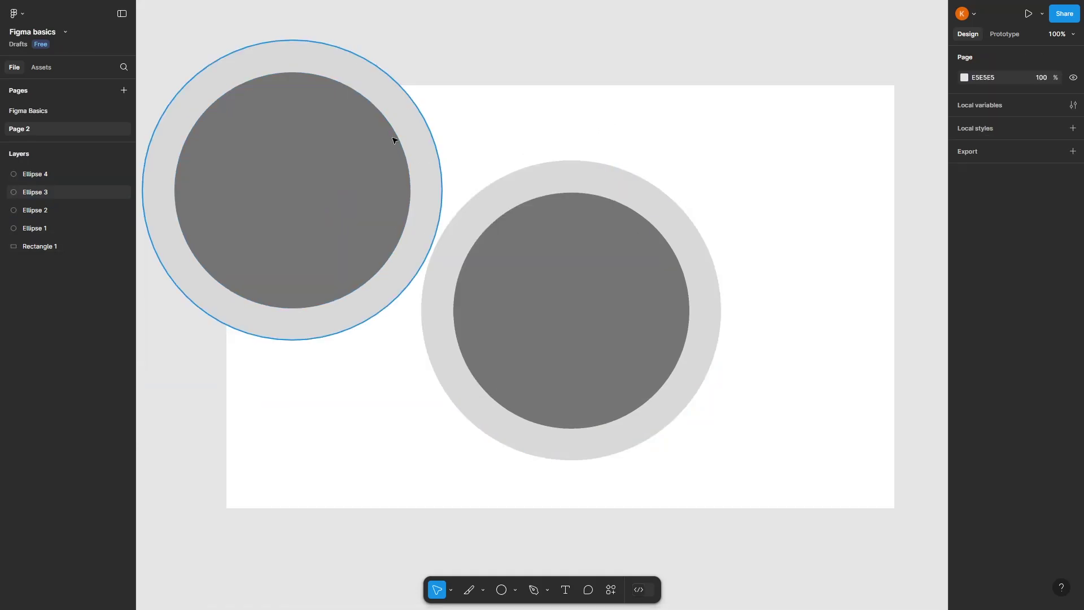
pyautogui.moveTo(158, 28); pyautogui.dragTo(190, 188)
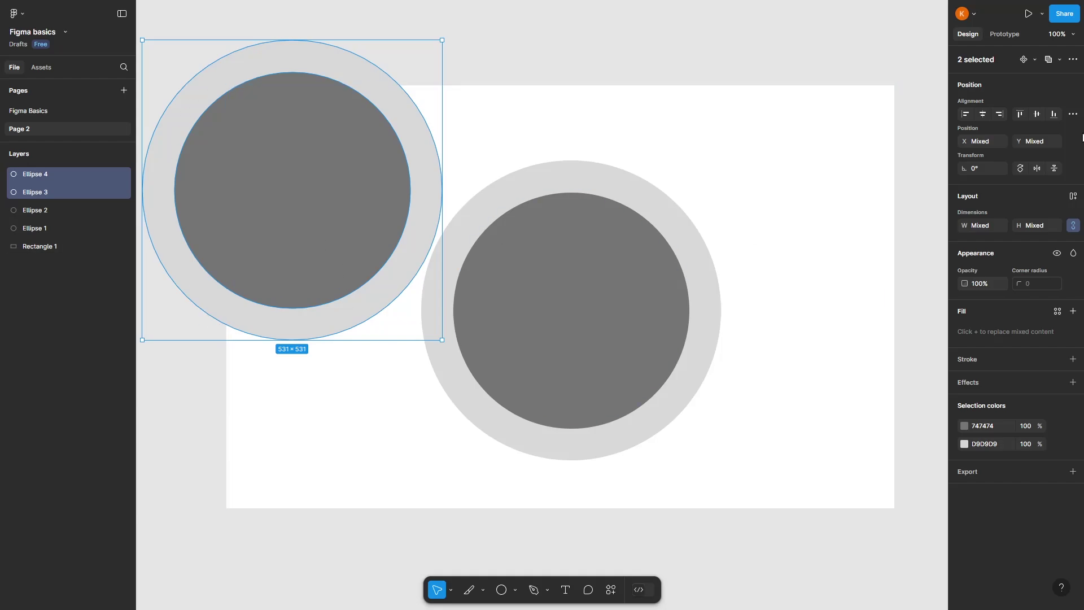
# Step: Subtract Ellipse 4 from Ellipse 3 so the copied pair becomes one hollow ring
pyautogui.click(1073, 61)
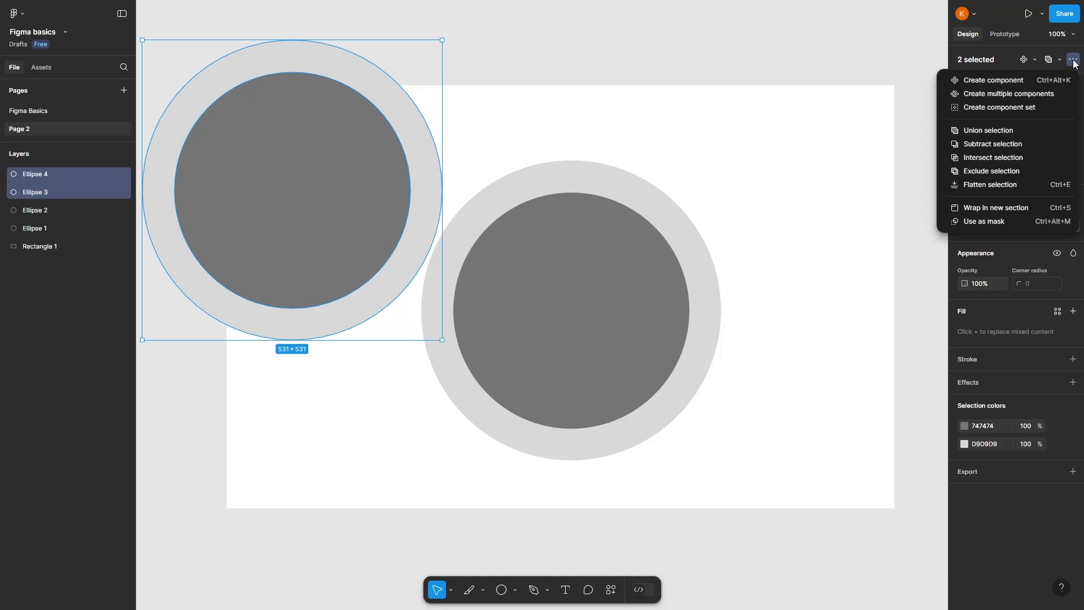
pyautogui.click(989, 145)
pyautogui.click(399, 65)
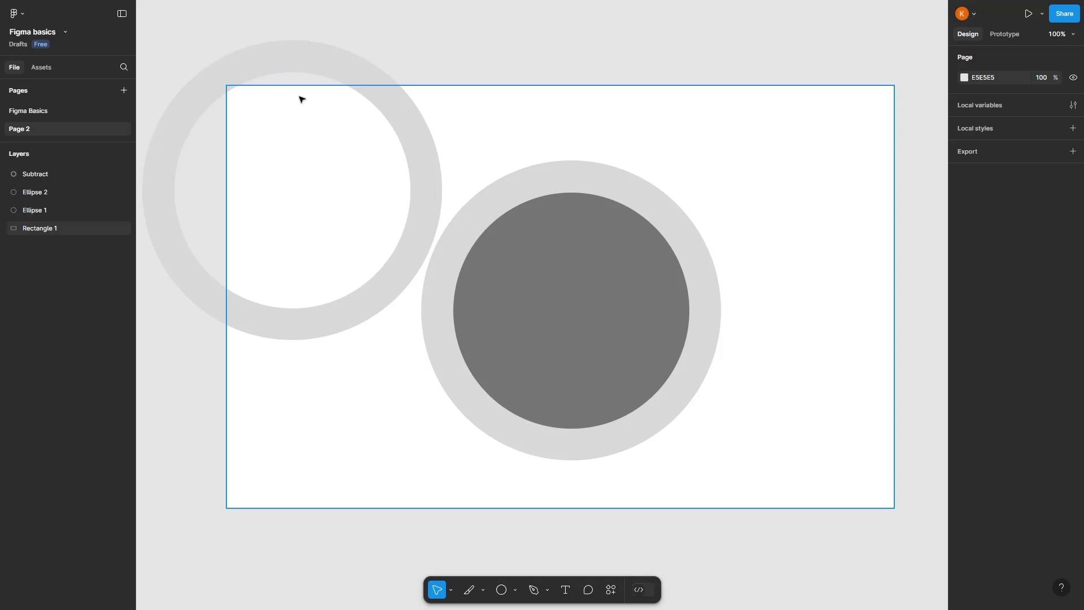
# Step: Sweep Ellipse 1 to a 25% wedge, lower the white rectangle about 600 px, and select both ellipses
pyautogui.click(653, 204)
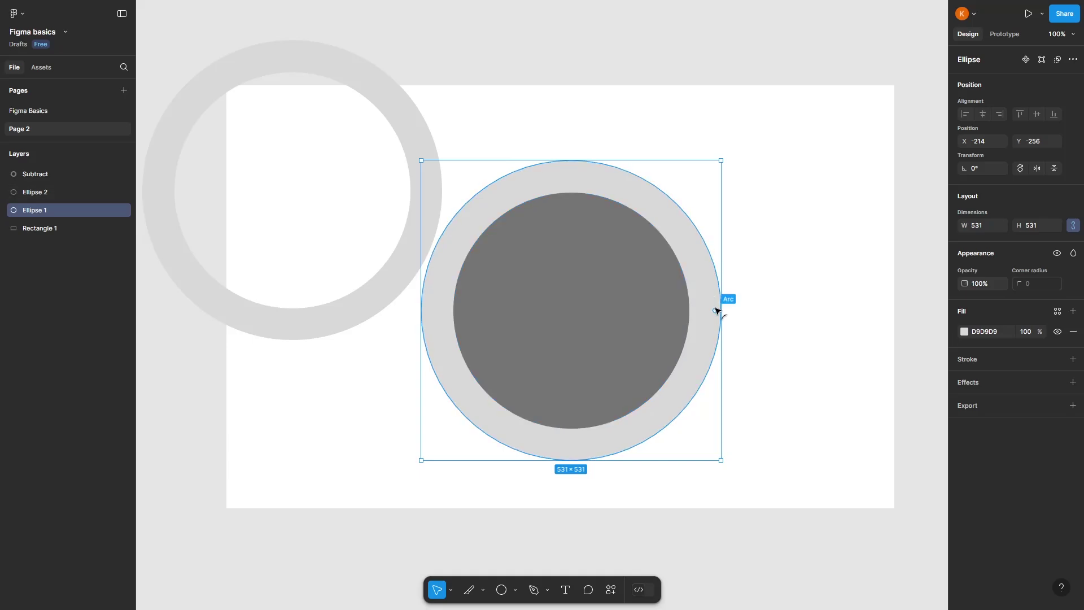
pyautogui.moveTo(715, 310); pyautogui.dragTo(573, 171)
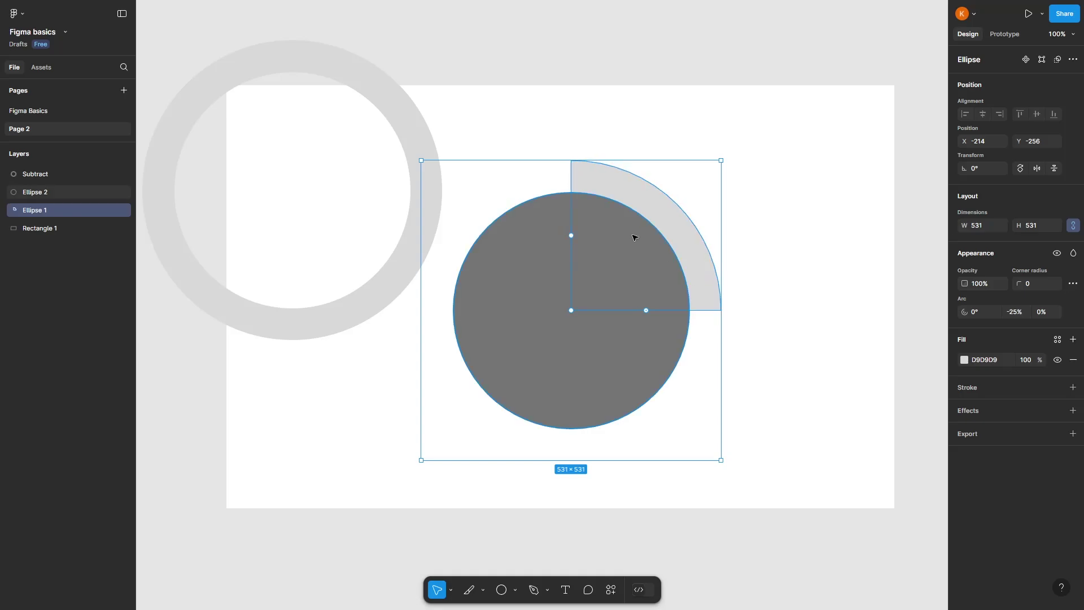
pyautogui.moveTo(493, 39); pyautogui.dragTo(594, 343)
pyautogui.press('Escape')
pyautogui.moveTo(690, 152); pyautogui.dragTo(662, 491)
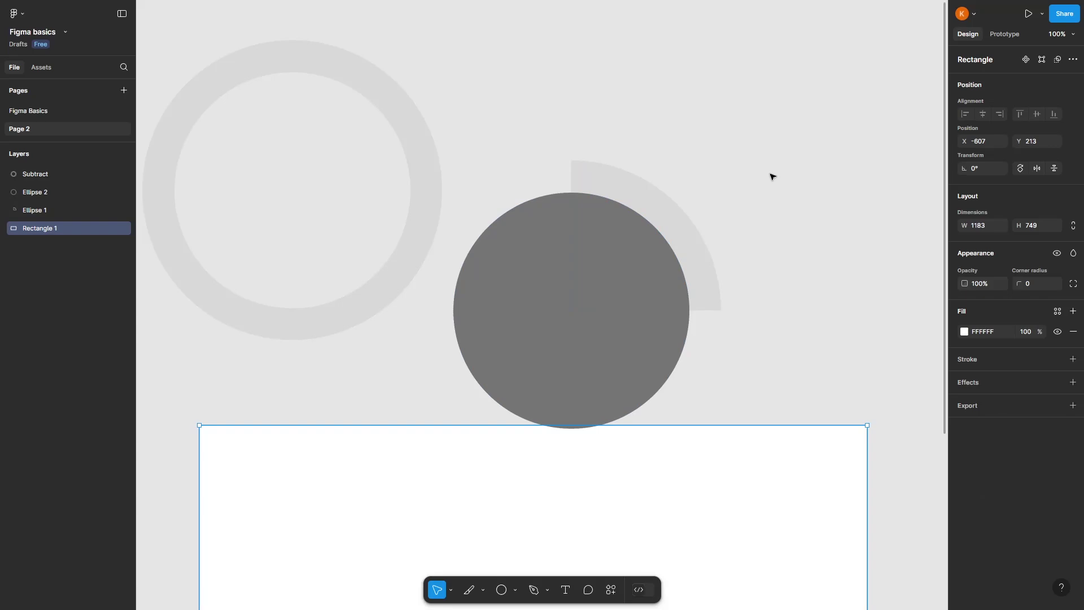
pyautogui.moveTo(773, 174); pyautogui.dragTo(517, 358)
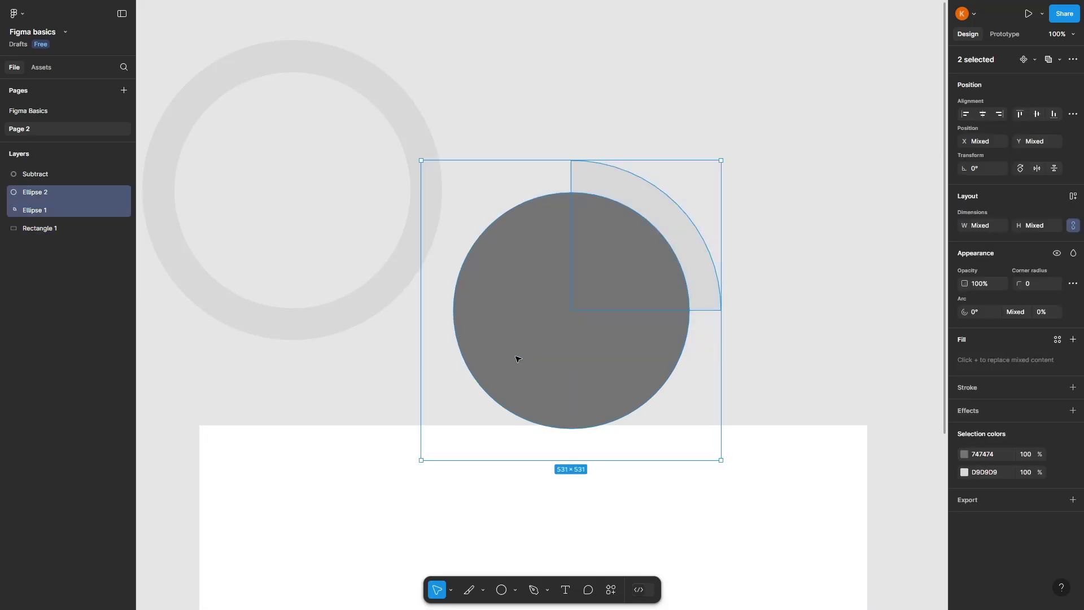
# Step: Subtract the dark circle from the wedge and move the quarter arc onto the ring's top-right
pyautogui.click(1075, 60)
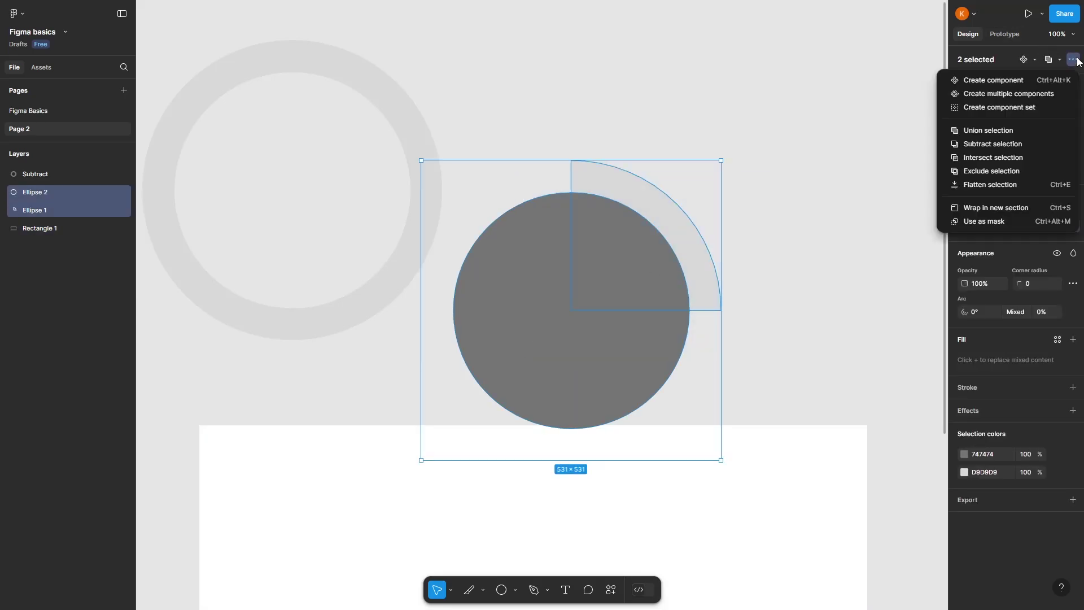
pyautogui.click(977, 145)
pyautogui.moveTo(612, 193); pyautogui.dragTo(358, 80)
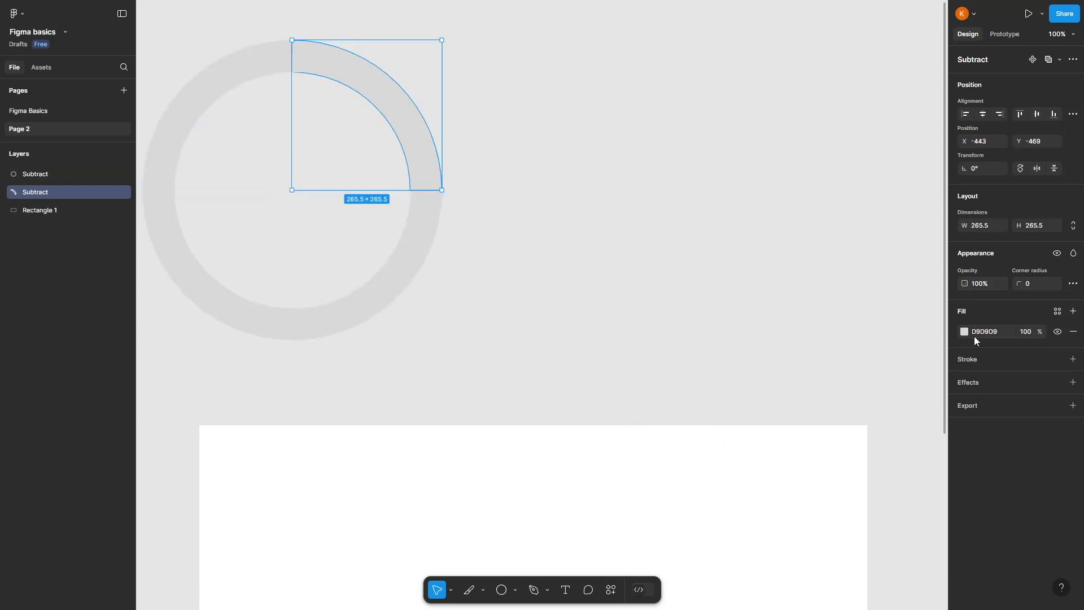
# Step: Give the quarter arc a bright saturated green fill
pyautogui.click(974, 331)
pyautogui.click(966, 332)
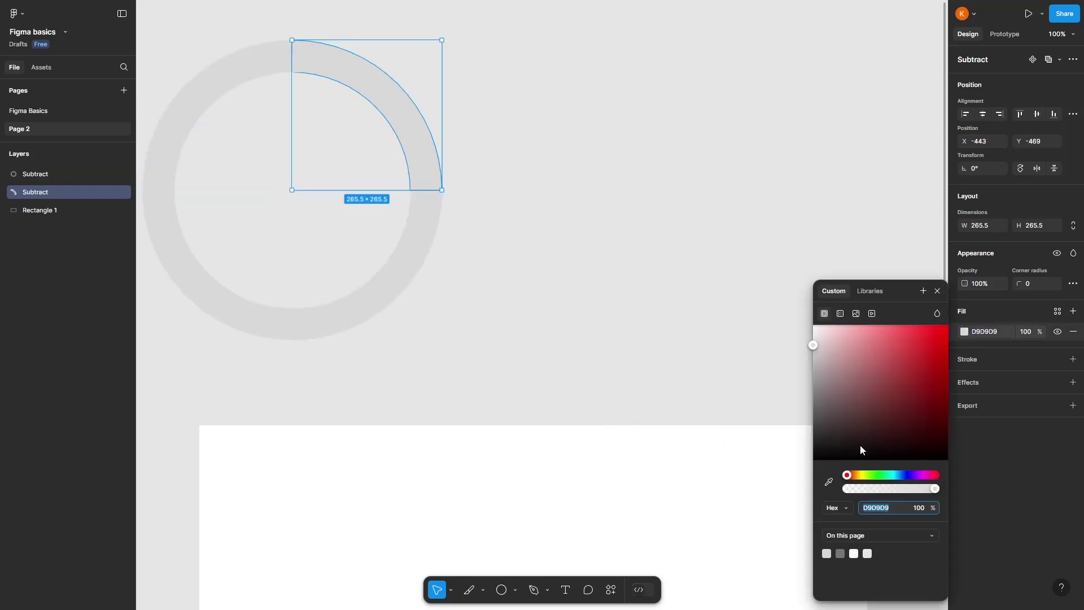
pyautogui.click(883, 474)
pyautogui.moveTo(904, 382); pyautogui.dragTo(946, 389)
pyautogui.click(627, 176)
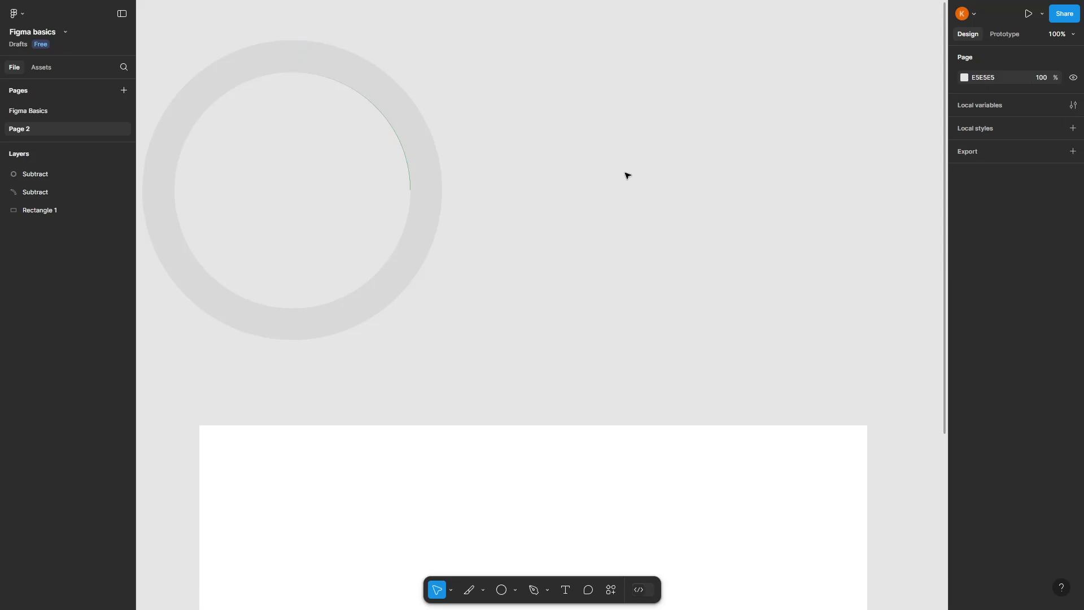
pyautogui.click(394, 116)
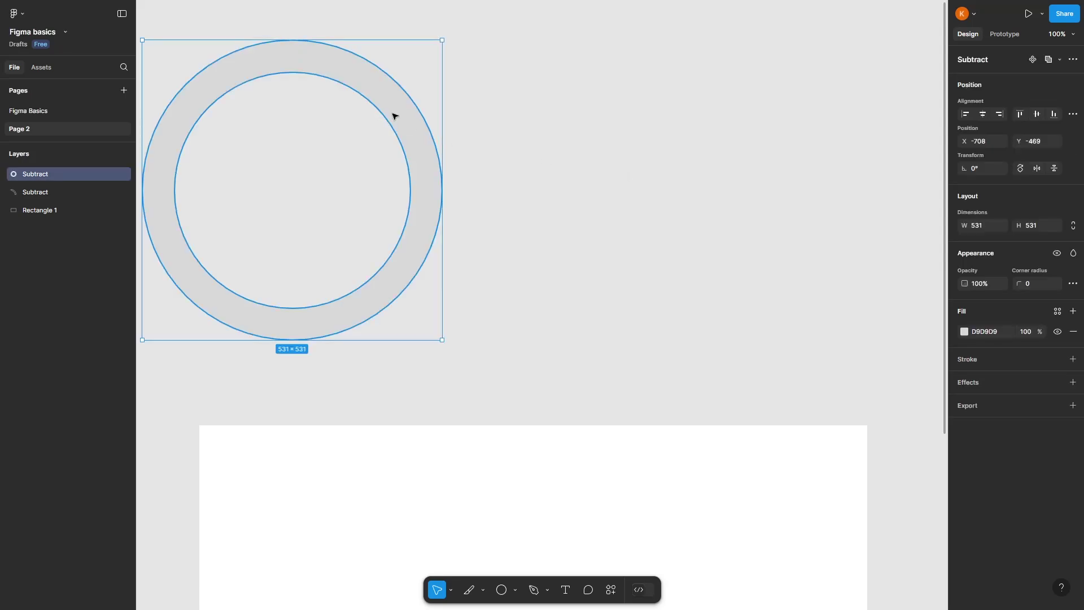
# Step: Send the gray ring behind the green arc and move the white rectangle up toward it
pyautogui.rightClick(395, 116)
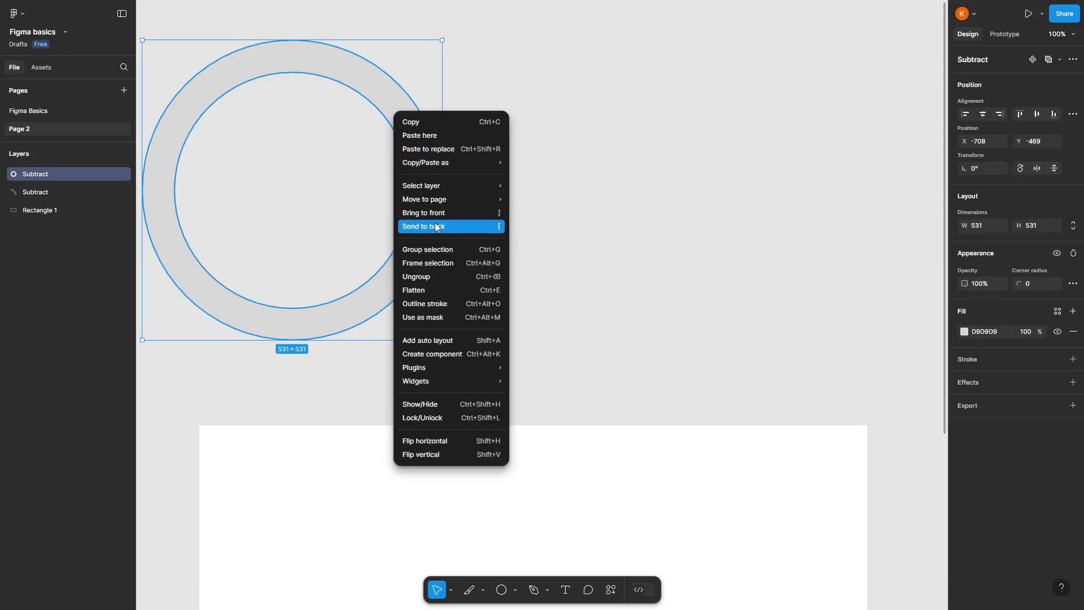
pyautogui.click(486, 216)
pyautogui.click(497, 181)
pyautogui.moveTo(477, 425); pyautogui.dragTo(559, 285)
# Step: Bring both ring pieces in front of the white rectangle and centre them on it
pyautogui.moveTo(517, 39); pyautogui.dragTo(178, 103)
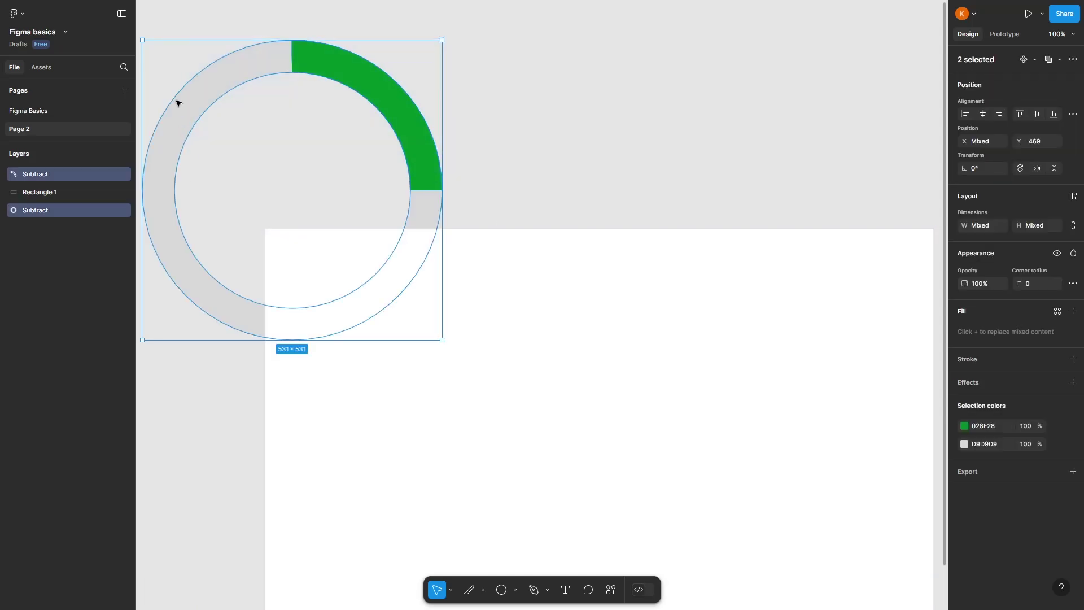
pyautogui.rightClick(192, 99)
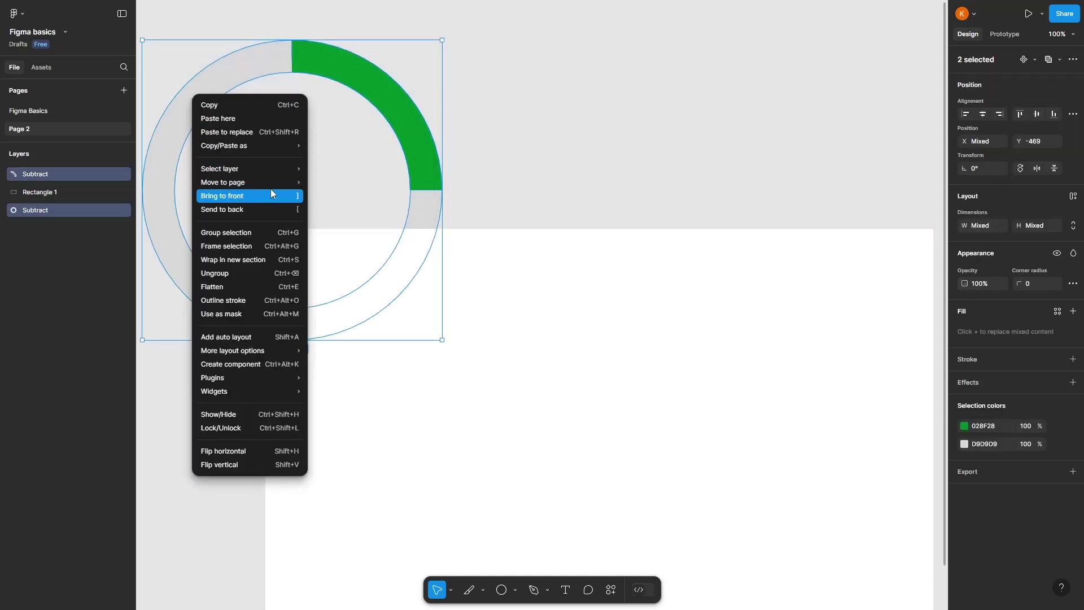
pyautogui.click(270, 195)
pyautogui.moveTo(409, 128); pyautogui.dragTo(714, 380)
pyautogui.scroll(-3, 438, 96)
pyautogui.scroll(-1, 463, 130)
pyautogui.click(498, 78)
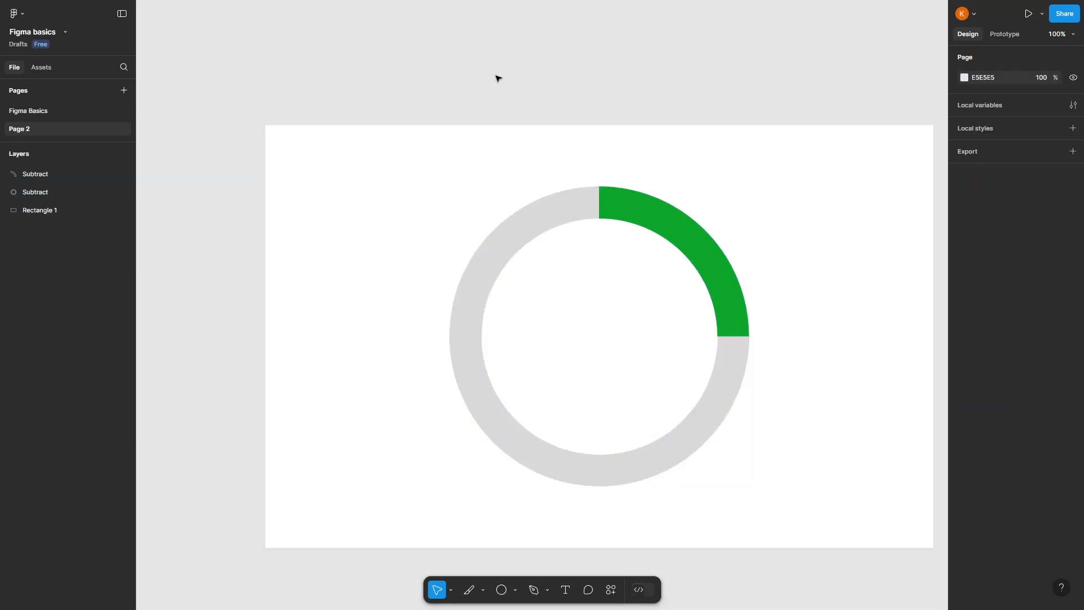
pyautogui.click(668, 213)
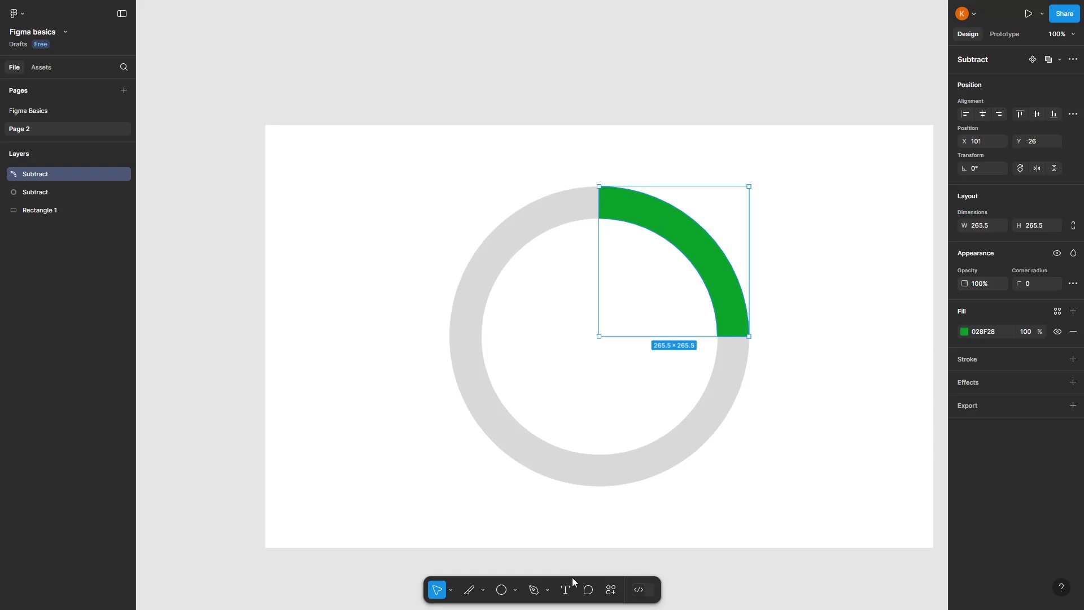
# Step: Add '25%' text below the ring, set to size 128 in Black weight
pyautogui.click(567, 591)
pyautogui.click(367, 482)
pyautogui.write('25%')
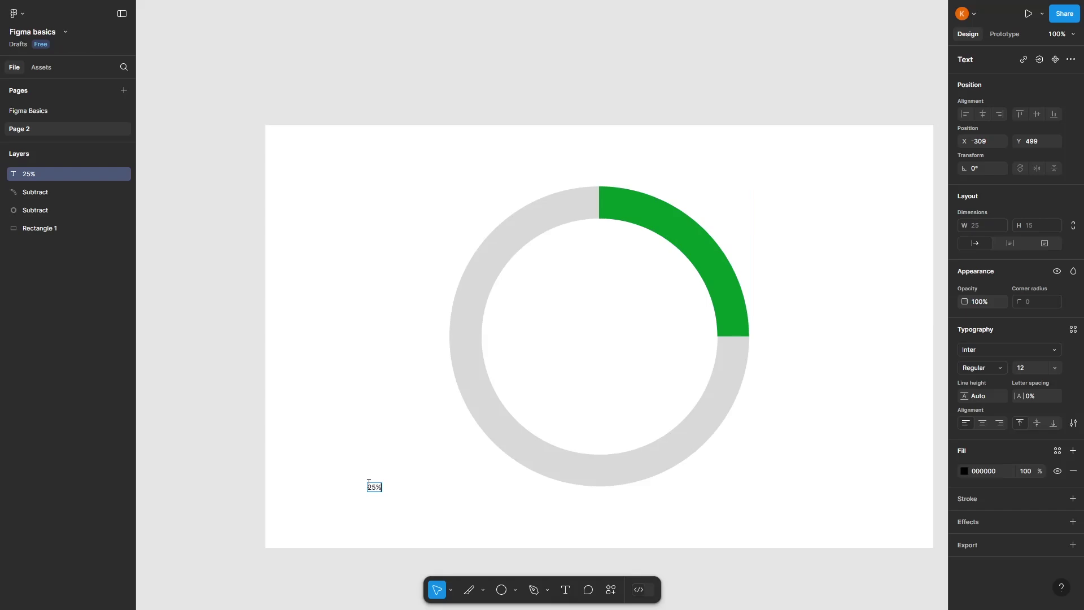
pyautogui.hotkey('ctrl', 'a')
pyautogui.click(1049, 368)
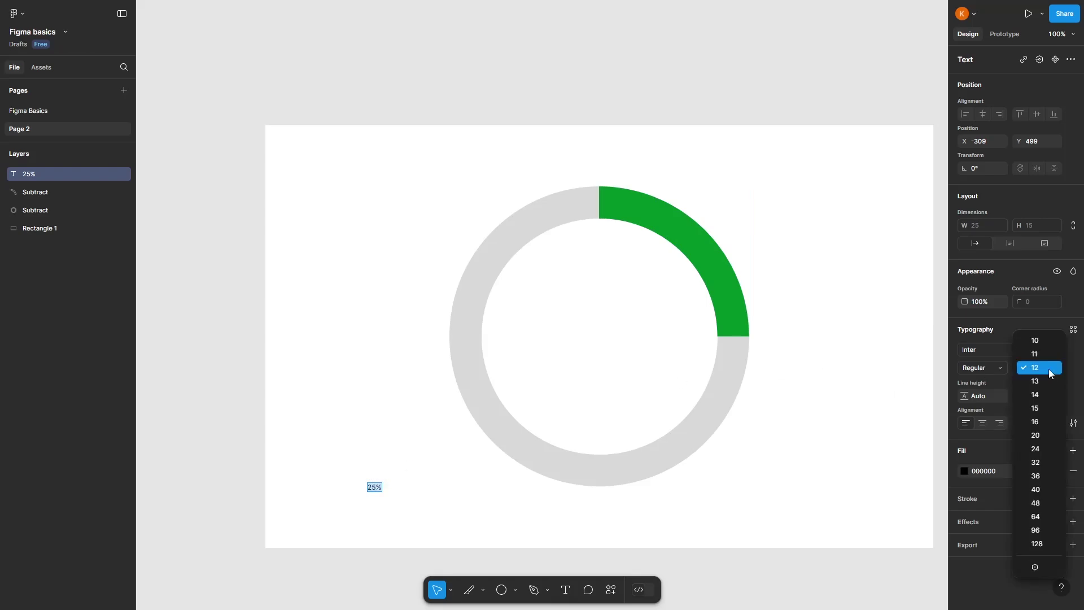
pyautogui.click(1040, 544)
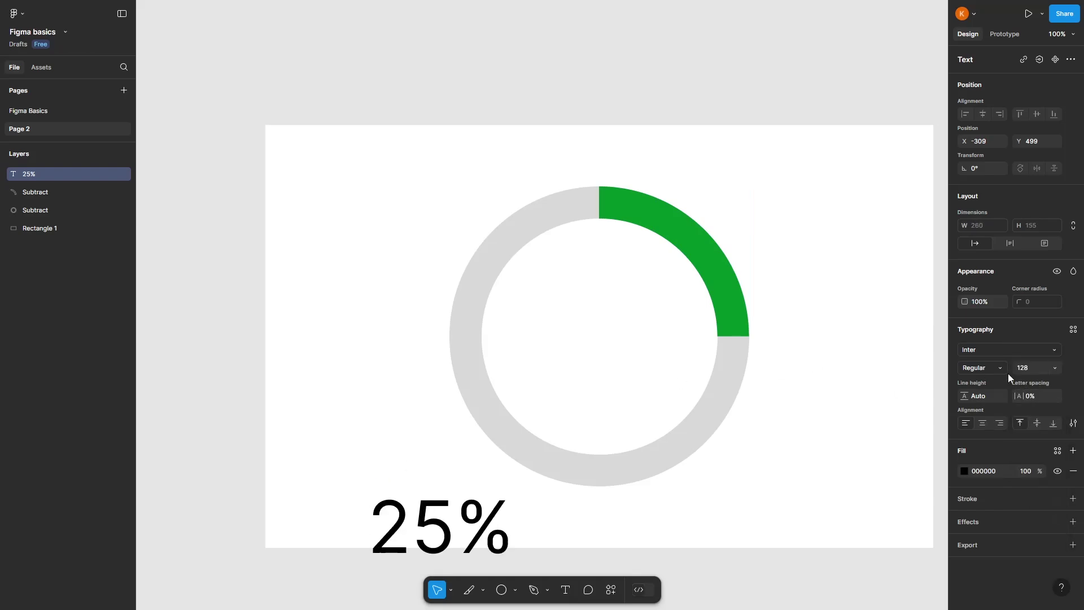
pyautogui.click(1002, 370)
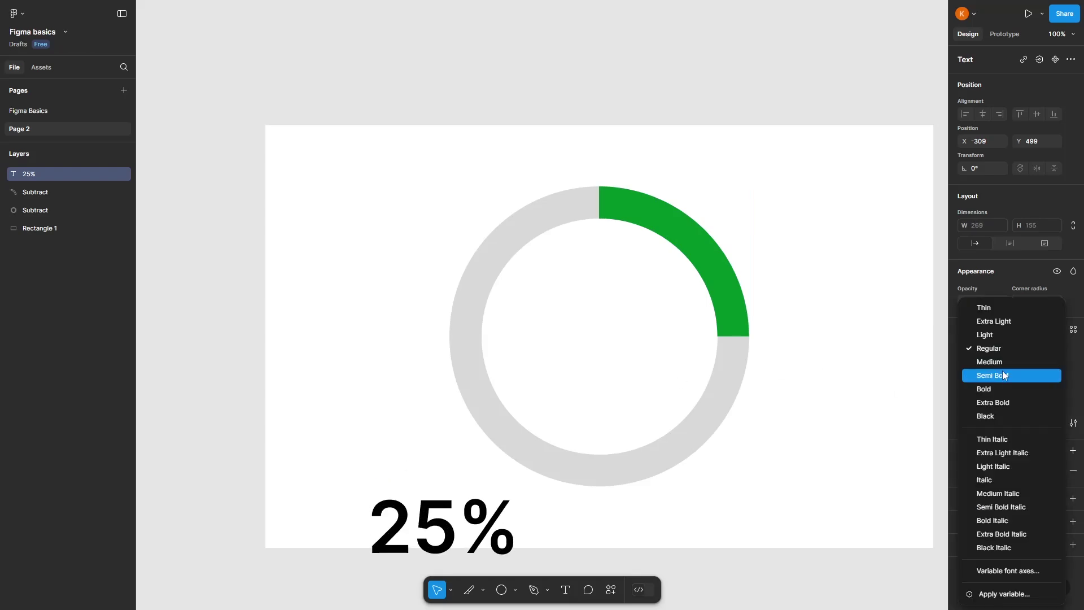
pyautogui.click(997, 417)
# Step: Colour the 25% text with the arc's 028F28 green and move it into the ring's centre
pyautogui.doubleClick(454, 530)
pyautogui.doubleClick(454, 530)
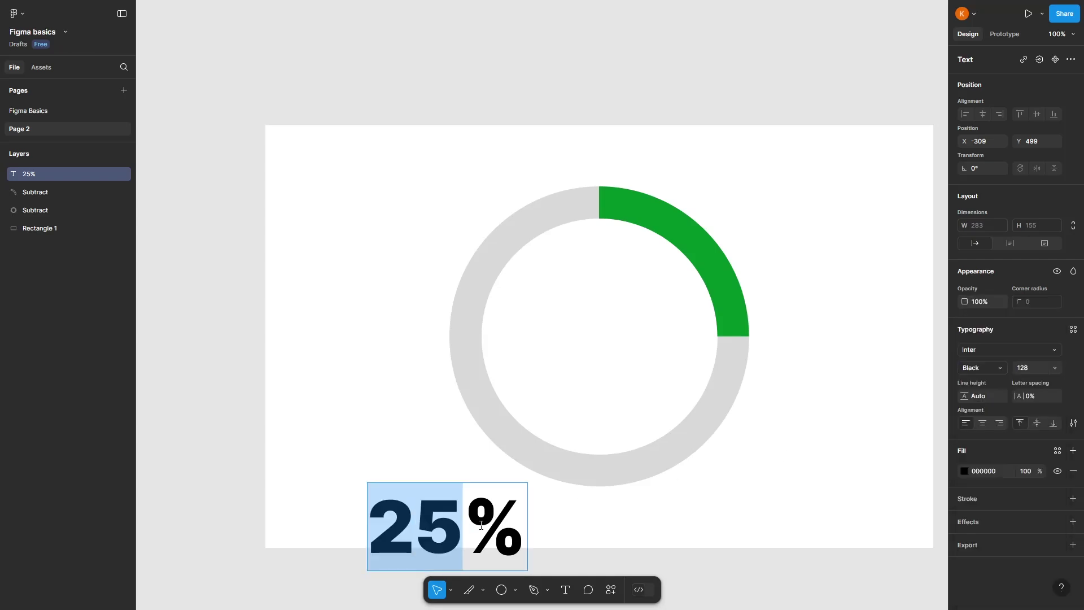
pyautogui.moveTo(455, 530); pyautogui.dragTo(510, 523)
pyautogui.click(965, 471)
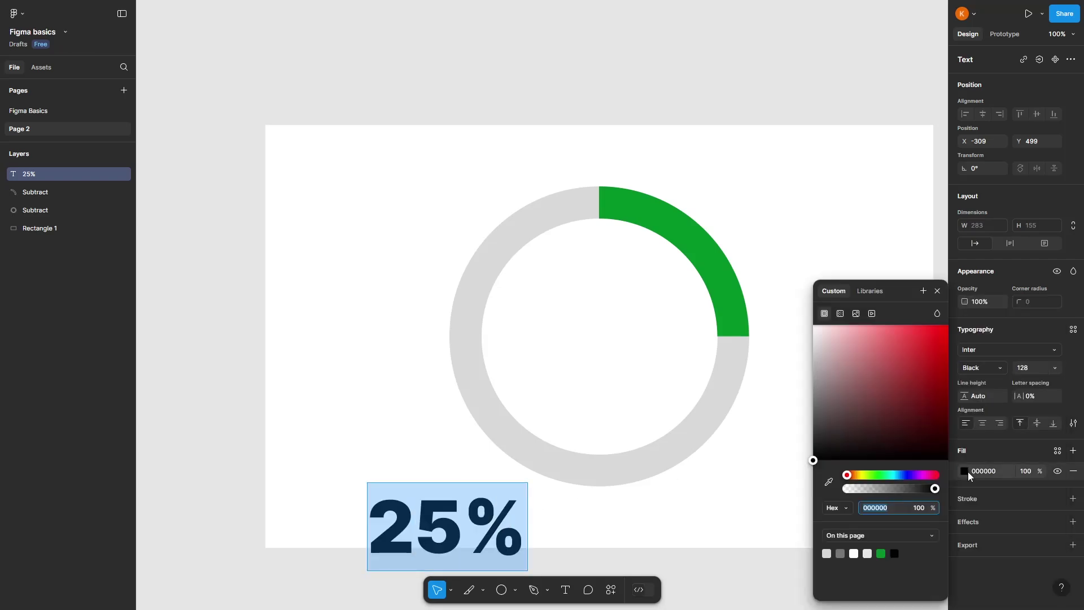
pyautogui.click(829, 483)
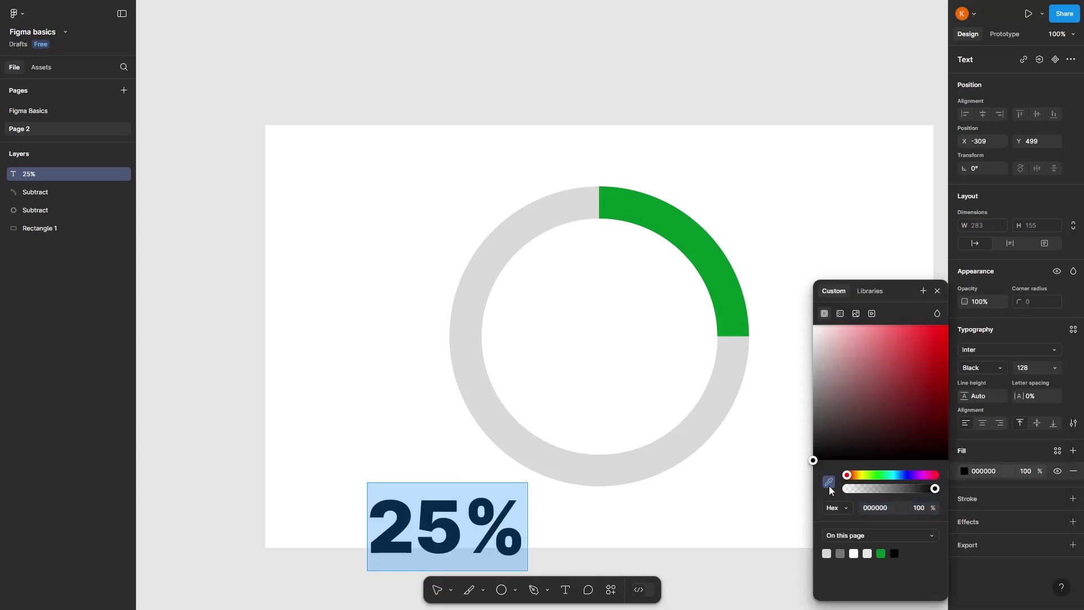
pyautogui.click(733, 298)
pyautogui.press('Escape')
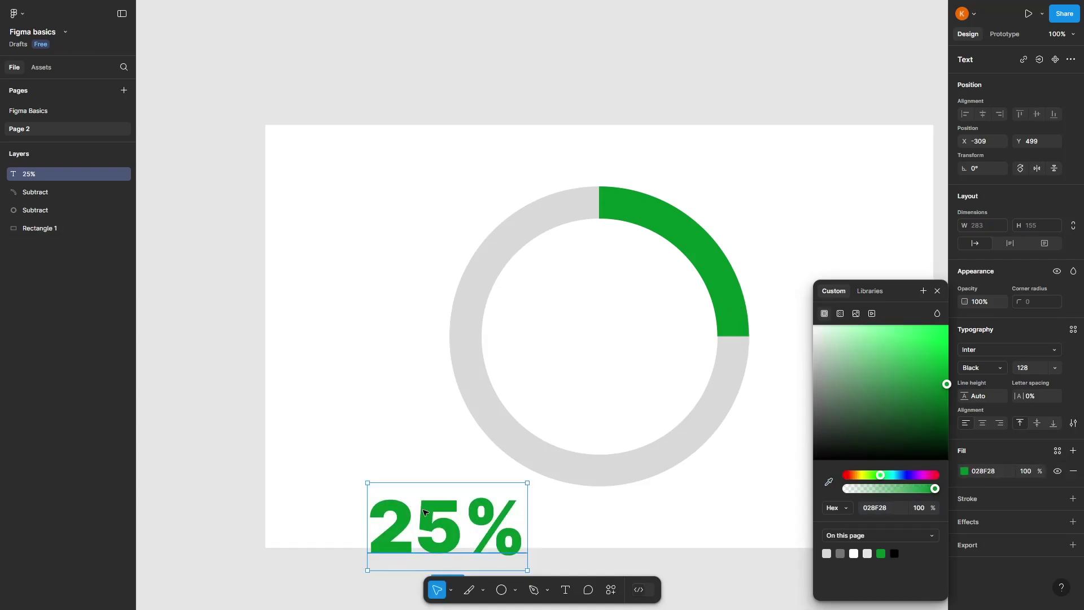
pyautogui.moveTo(419, 511); pyautogui.dragTo(580, 314)
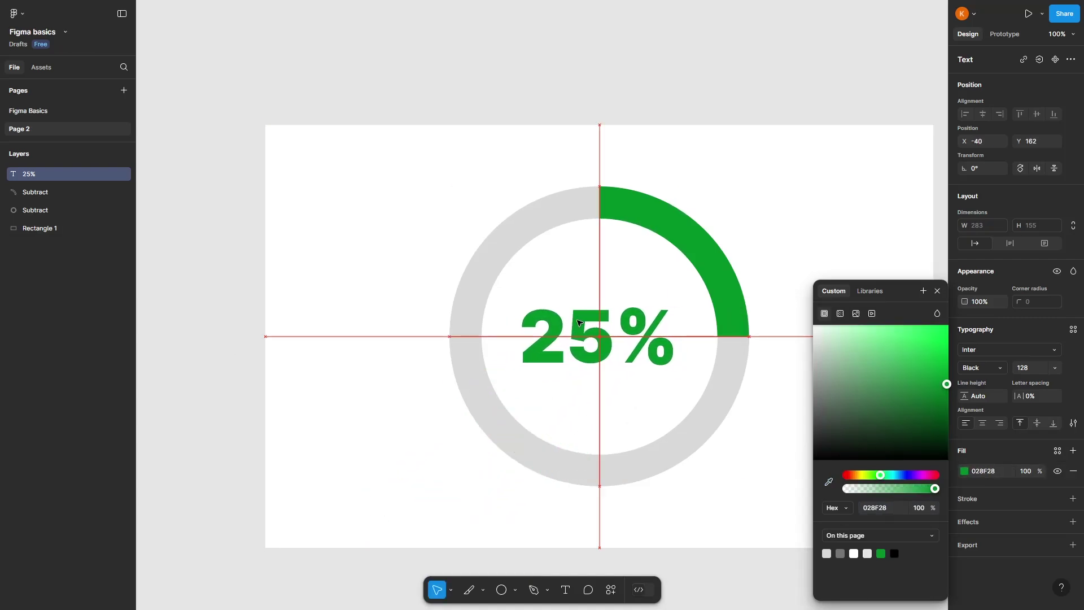
pyautogui.click(619, 89)
pyautogui.scroll(-1, 376, 230)
pyautogui.scroll(-5, 540, 245)
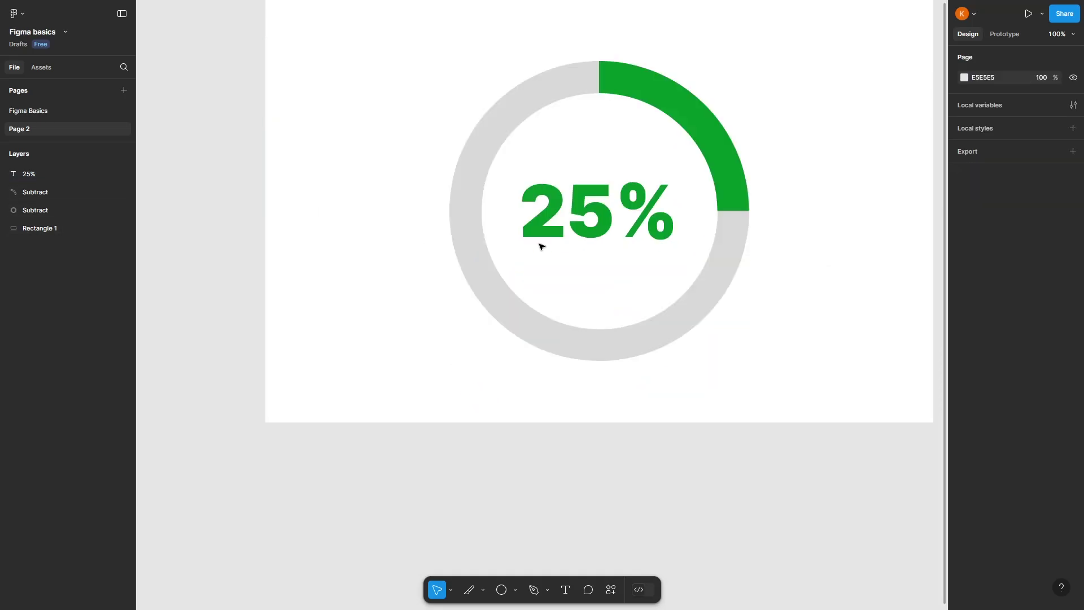
pyautogui.scroll(6, 540, 246)
pyautogui.scroll(-3, 442, 201)
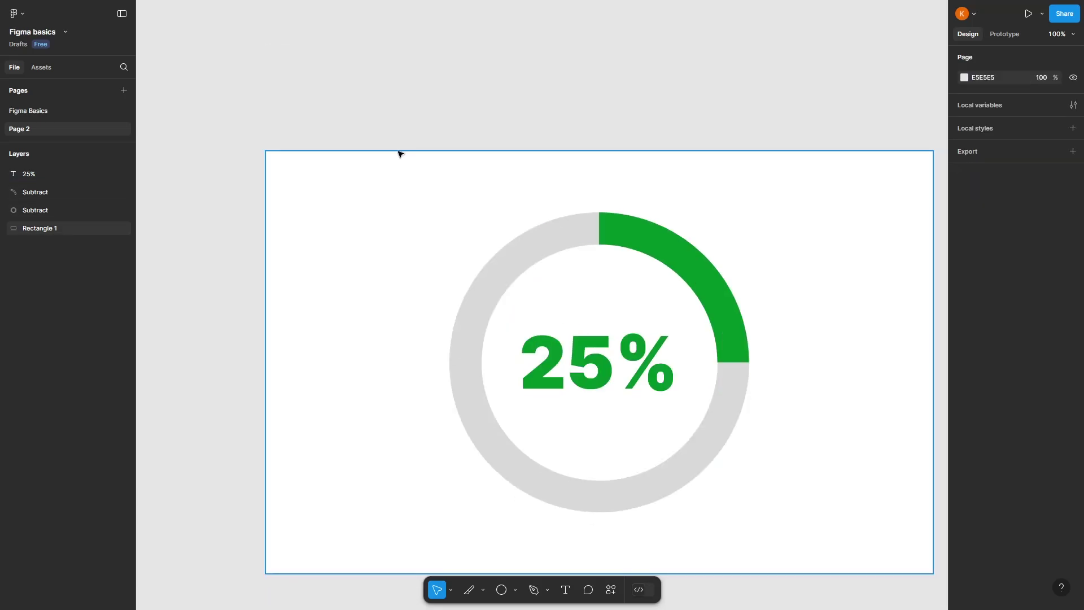
pyautogui.moveTo(331, 96); pyautogui.dragTo(828, 507)
pyautogui.scroll(-2, 819, 461)
pyautogui.hscroll(2, 819, 460)
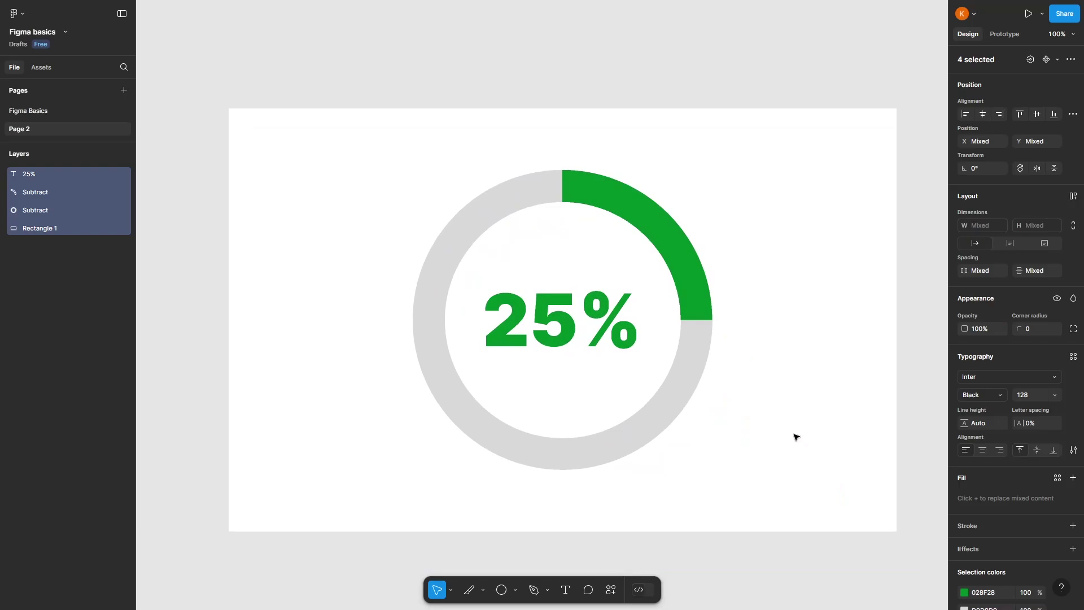
pyautogui.press('Escape')
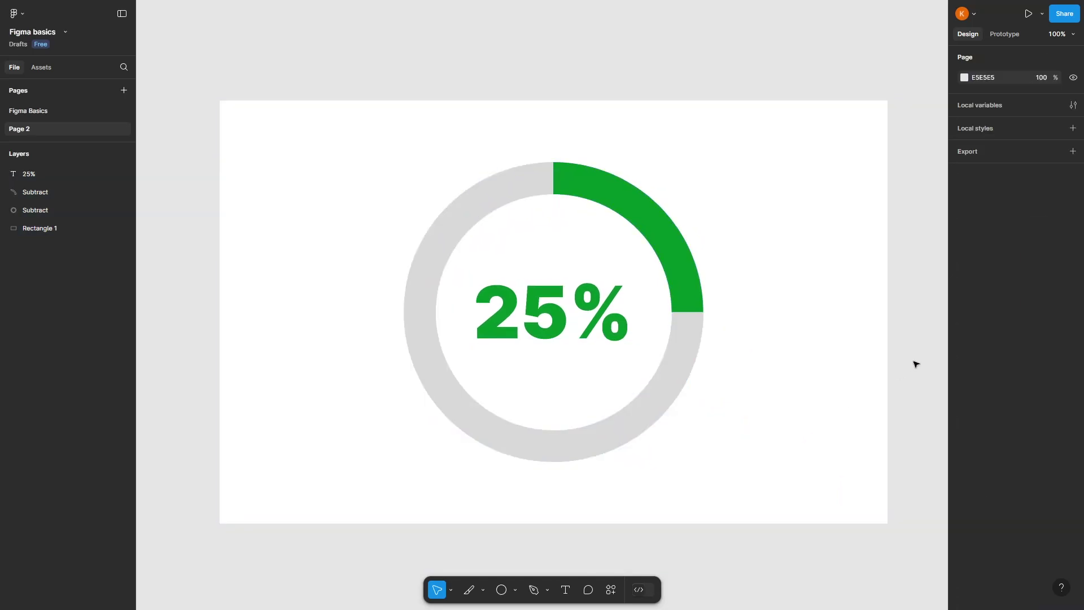